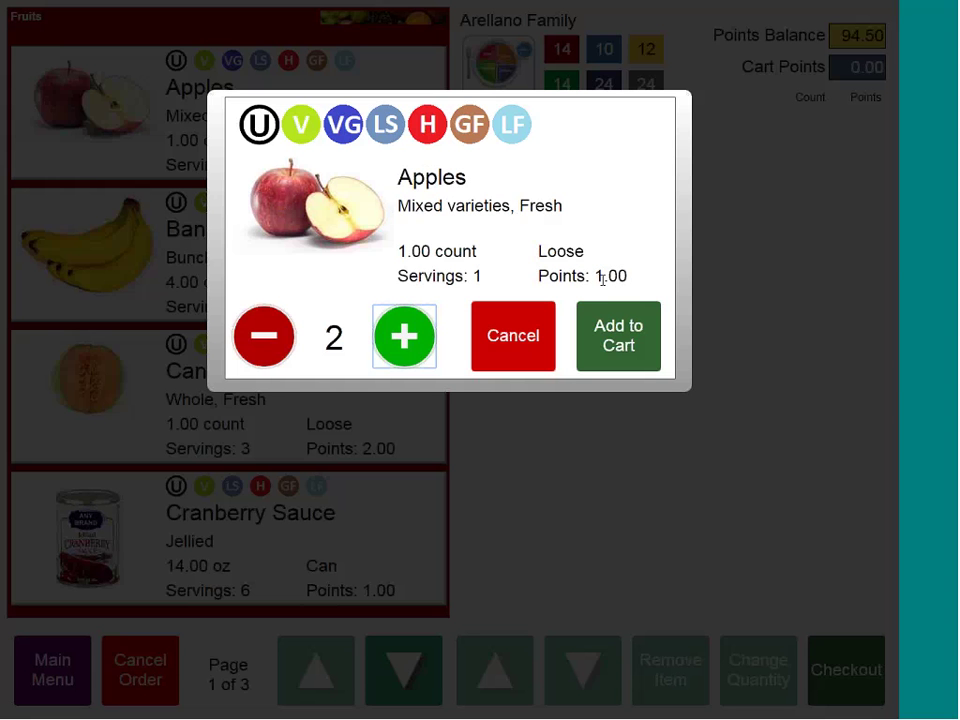
# Raise the apples' quantity to 3, add them to the cart, and return to the food category list
pyautogui.click(393, 348)
pyautogui.click(616, 337)
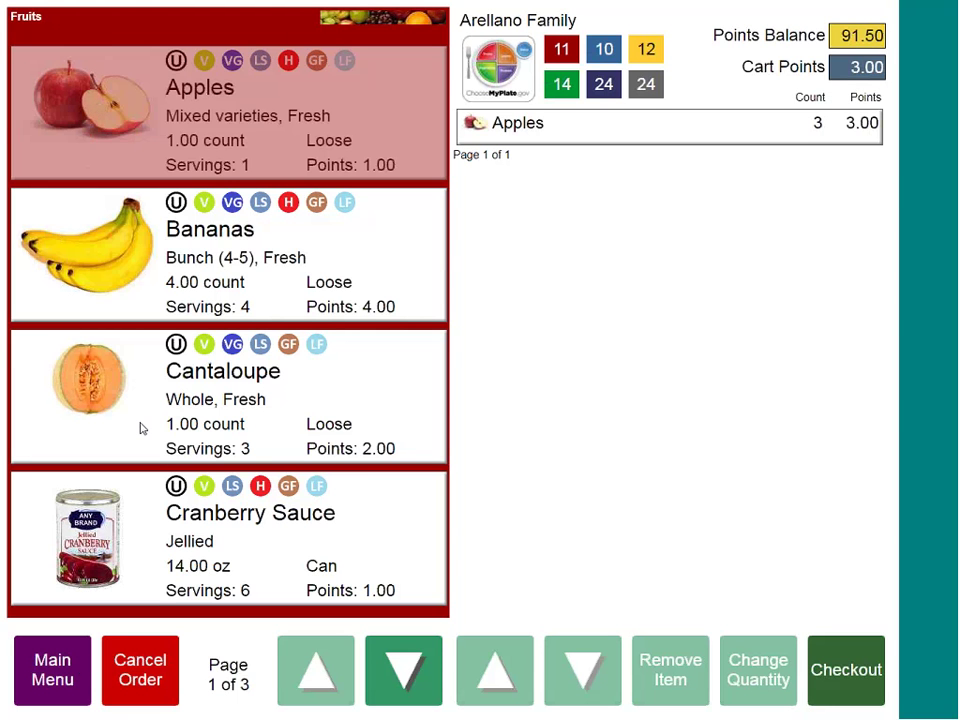
pyautogui.click(52, 669)
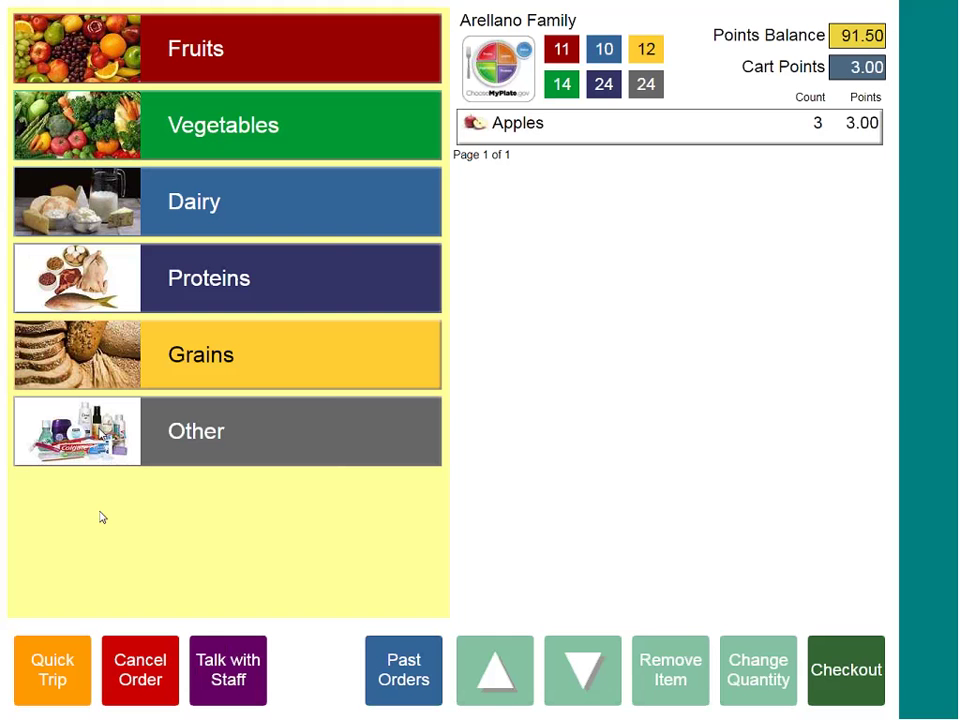
# View the Dairy category briefly, and add one loaf of Bread - wheat from Grains to the cart
pyautogui.click(96, 207)
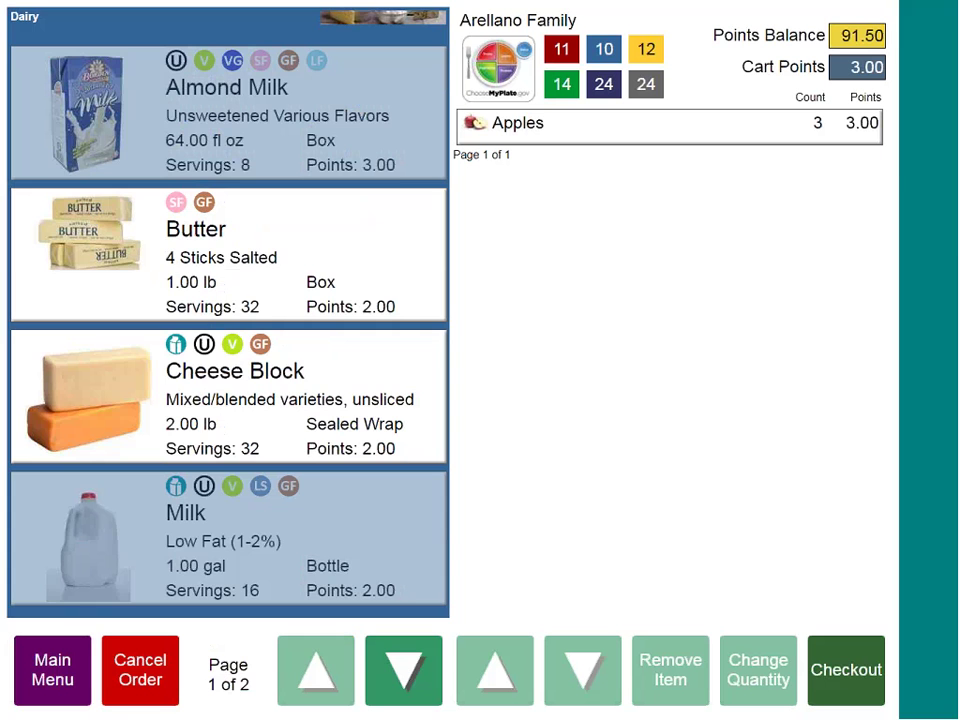
pyautogui.click(83, 676)
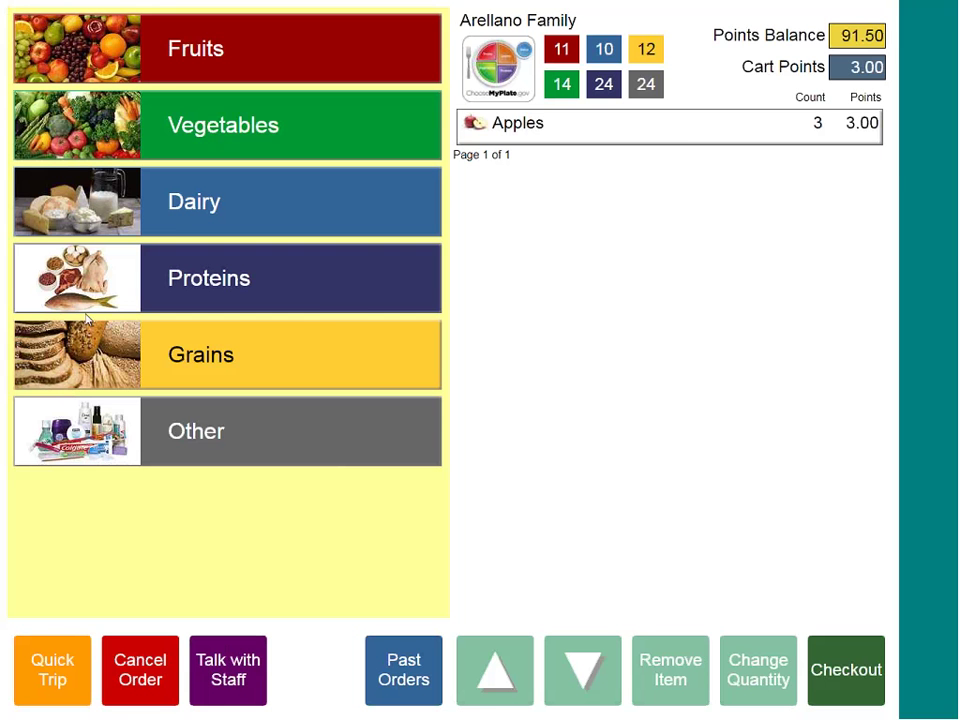
pyautogui.click(83, 356)
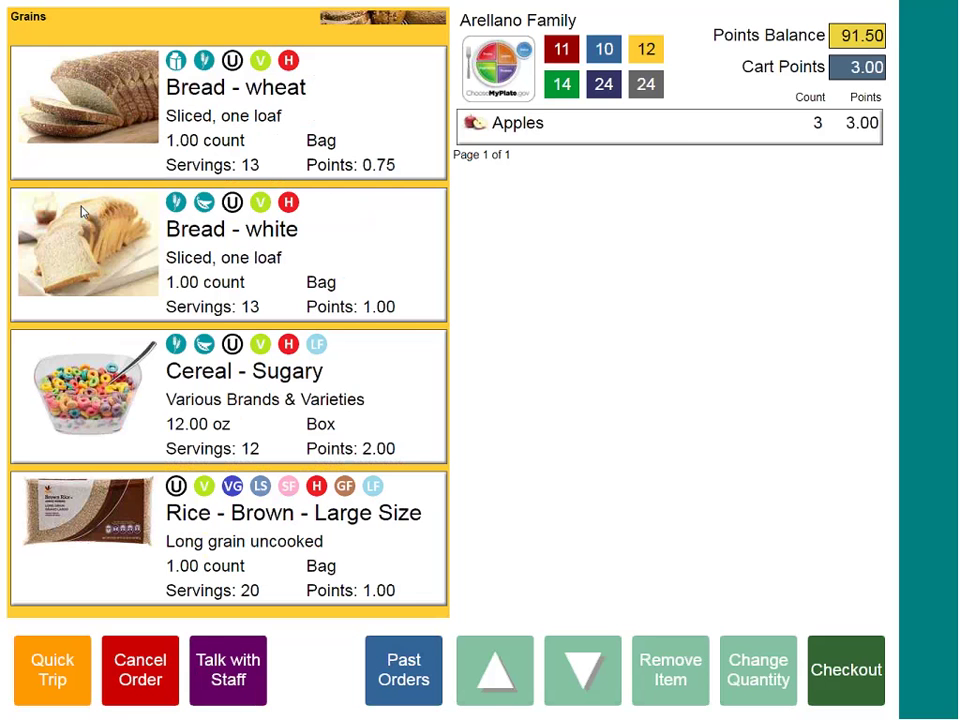
pyautogui.click(104, 122)
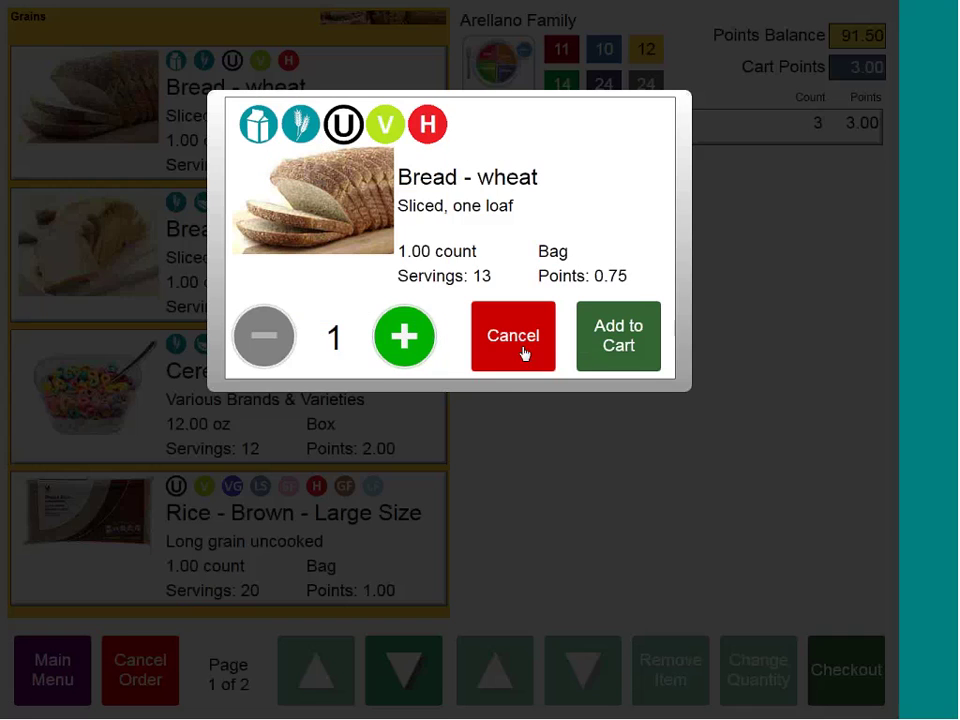
pyautogui.click(598, 342)
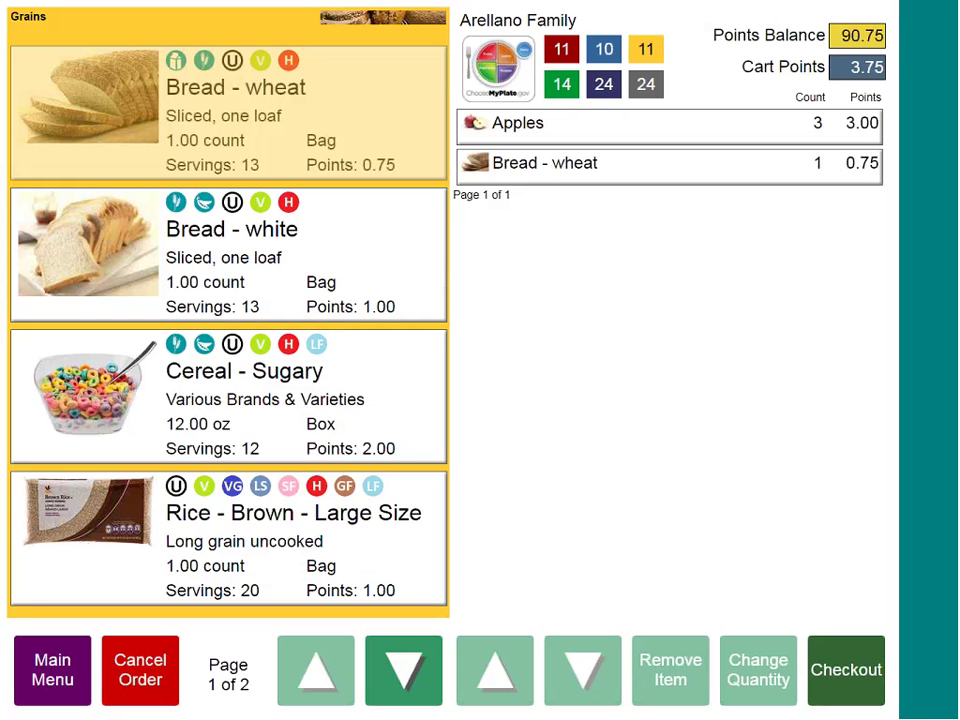
# Add 2 Broccoli from the Vegetables category to the cart
pyautogui.click(53, 671)
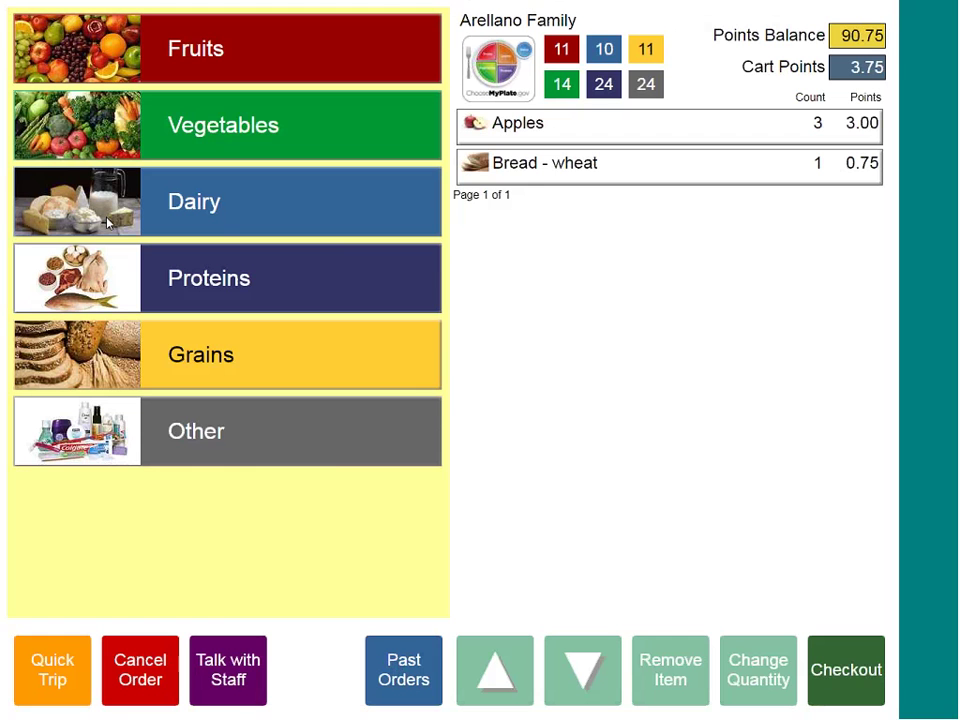
pyautogui.click(84, 139)
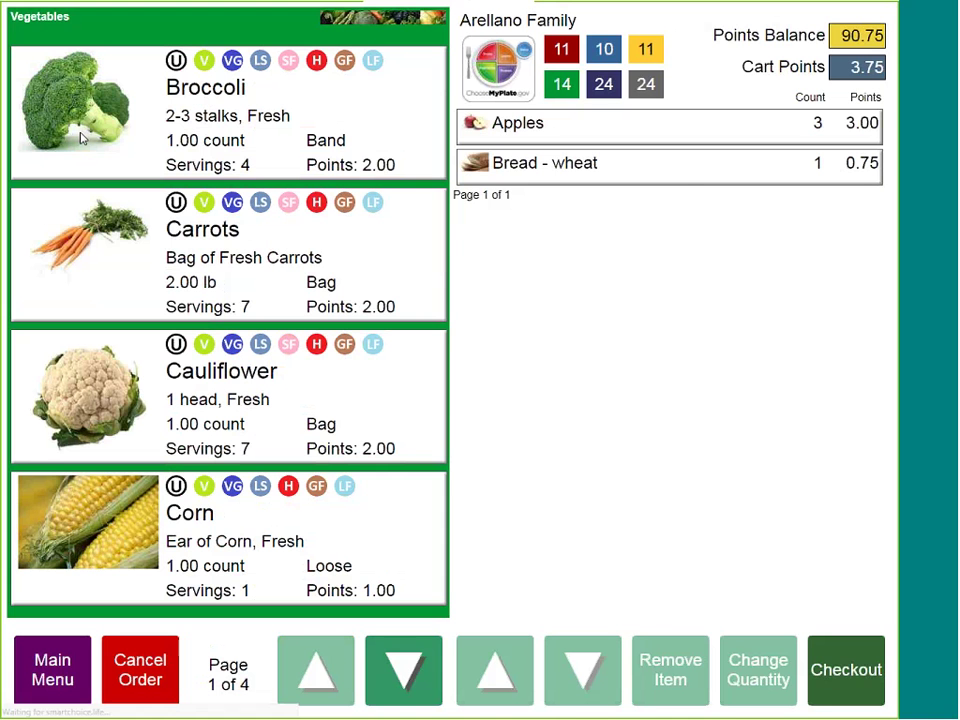
pyautogui.click(78, 90)
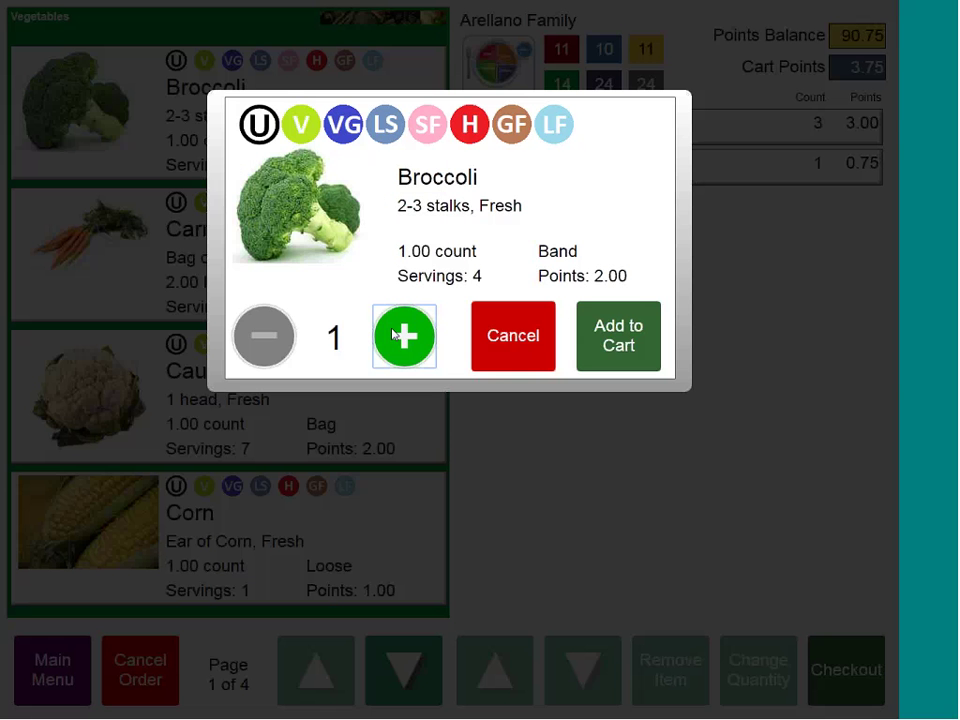
pyautogui.click(395, 335)
pyautogui.click(634, 343)
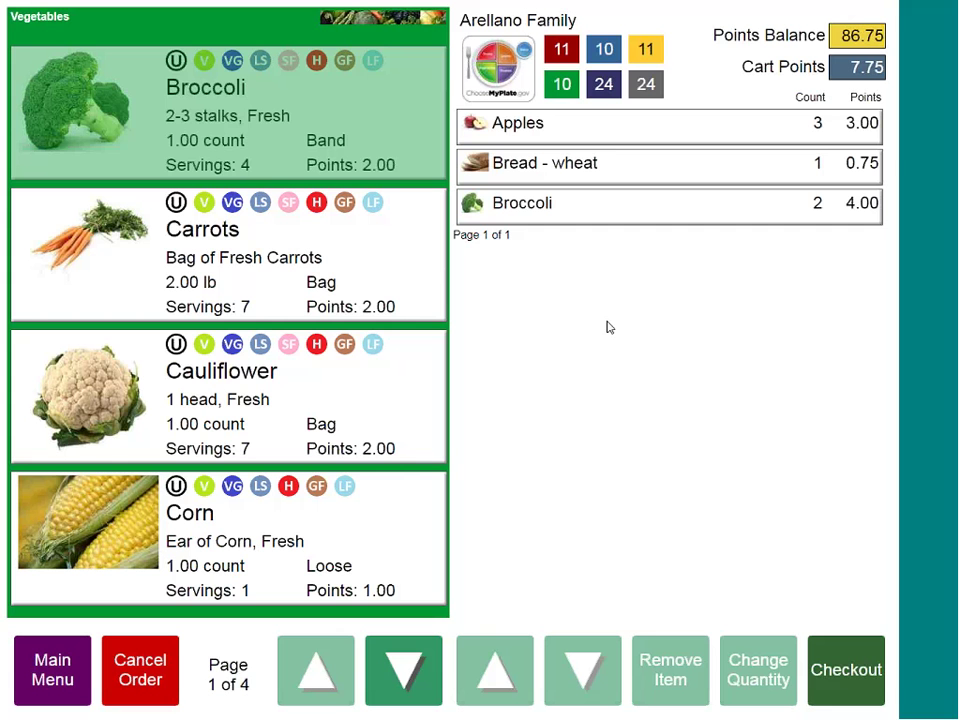
# Add 2 bags of Grapes Red from the second page of the Fruits category to the cart
pyautogui.click(72, 678)
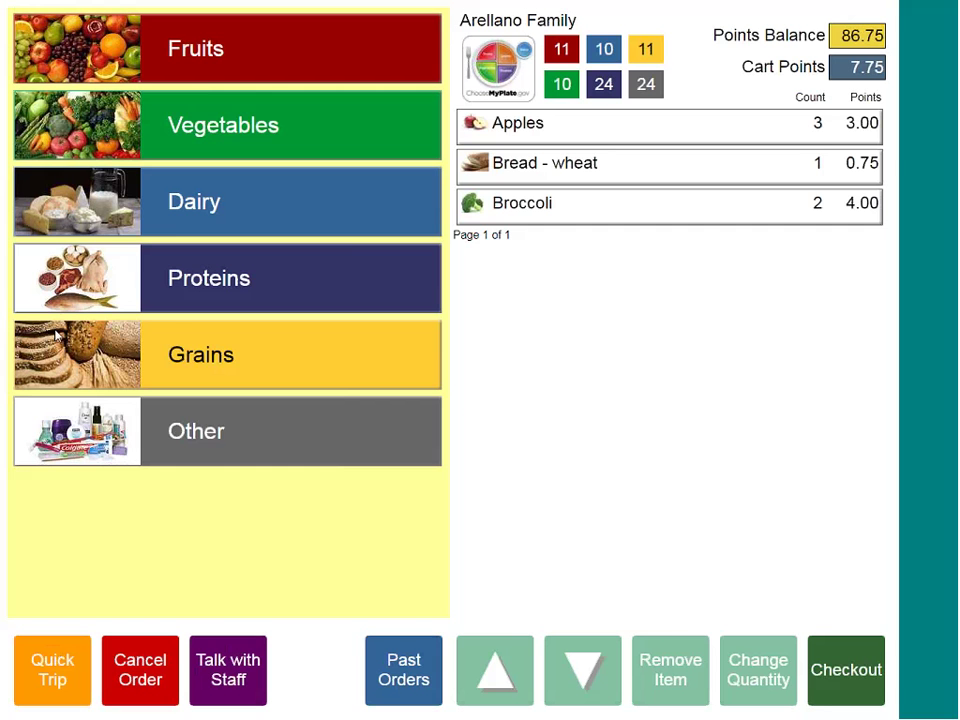
pyautogui.click(73, 45)
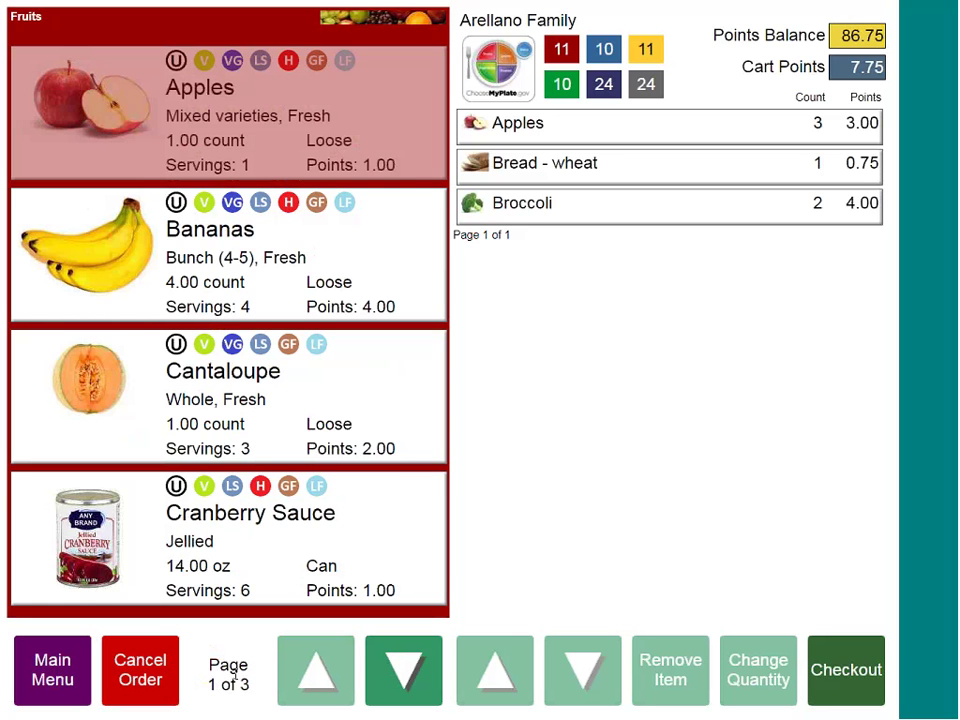
pyautogui.click(404, 672)
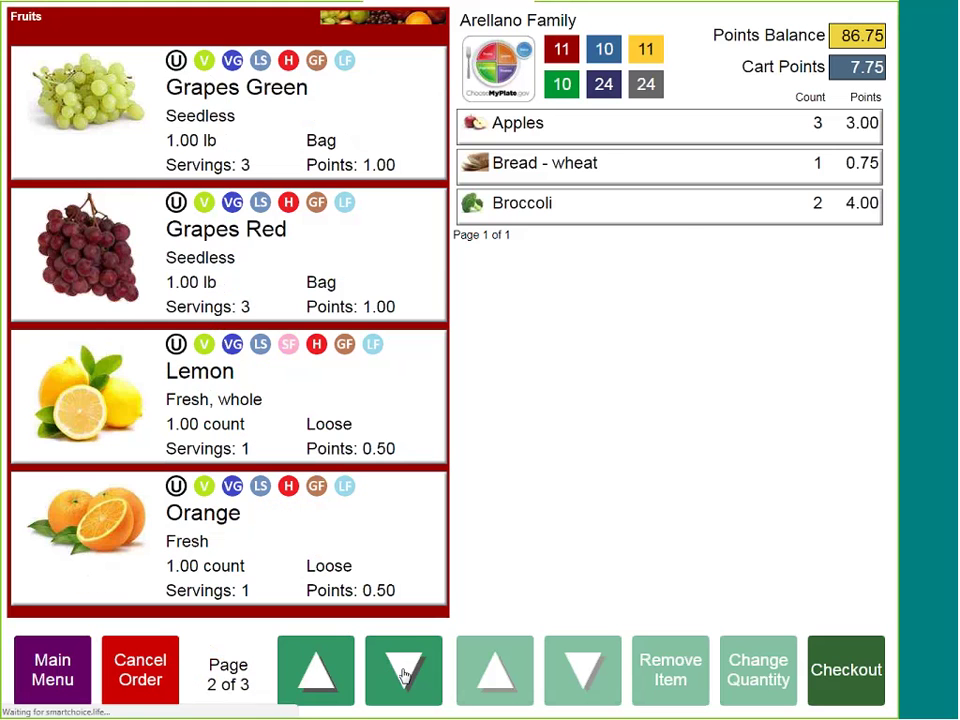
pyautogui.click(103, 288)
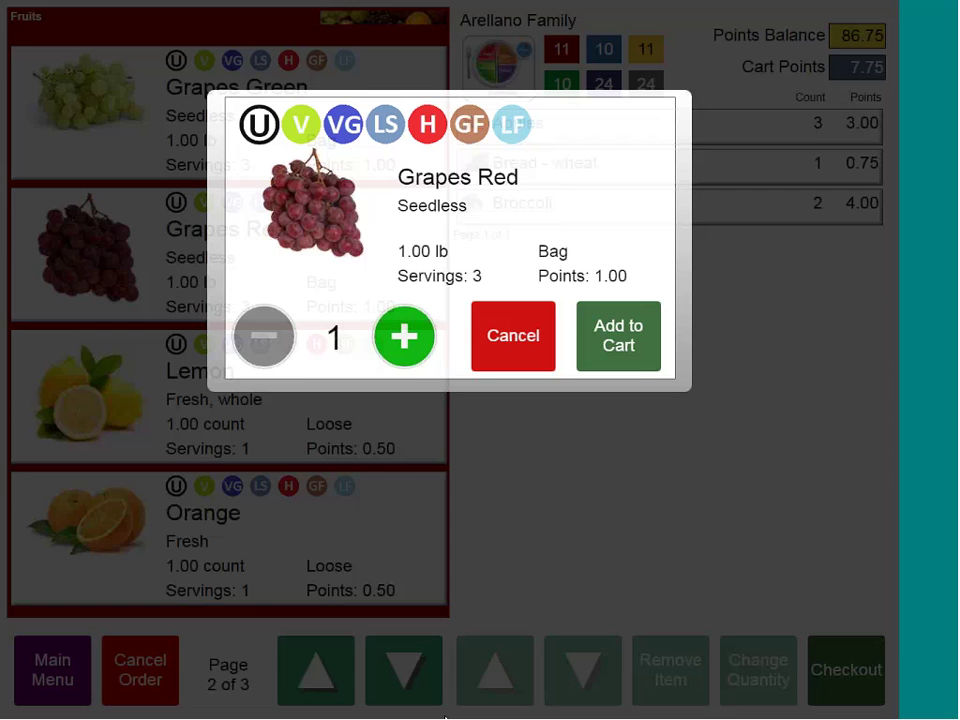
pyautogui.click(406, 338)
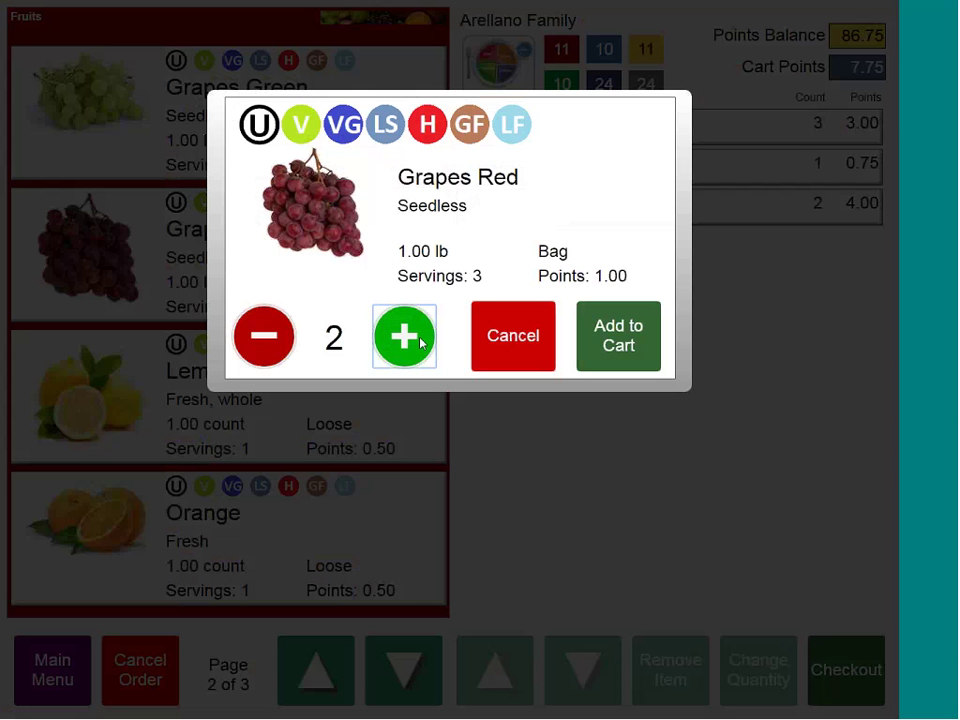
pyautogui.click(594, 343)
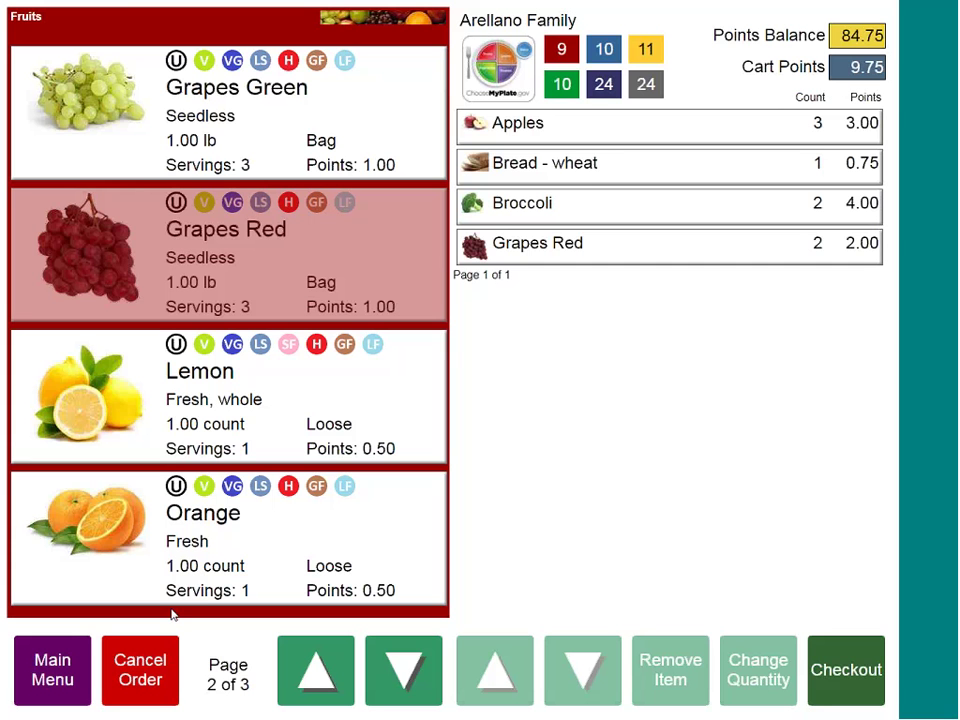
# Add the contents of the household's first listed 9/14/17 (1) past order to the cart
pyautogui.click(41, 695)
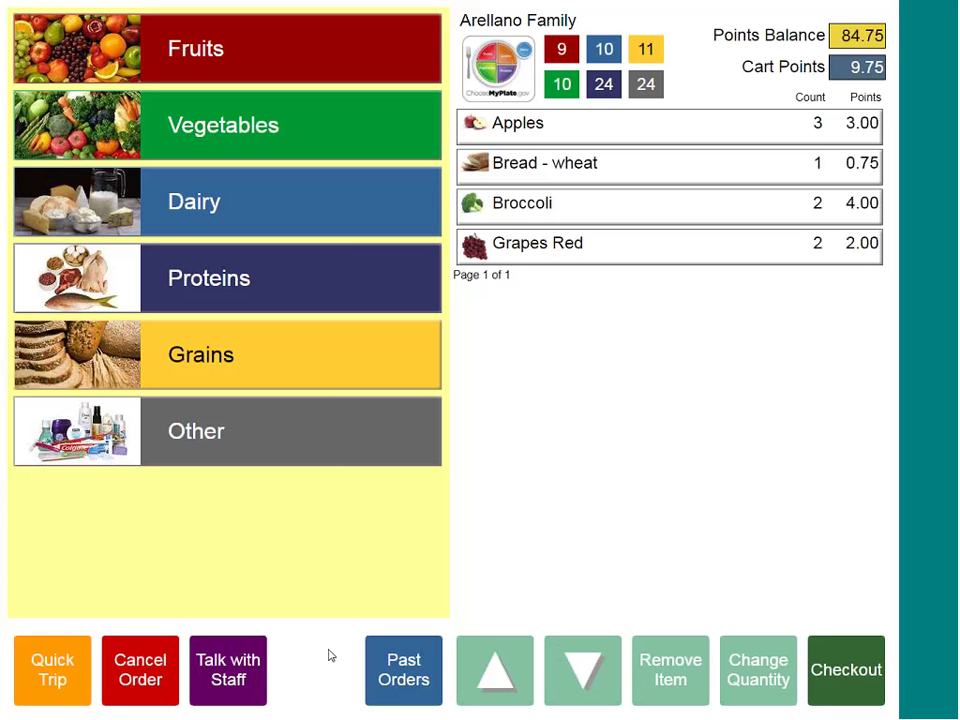
pyautogui.click(410, 678)
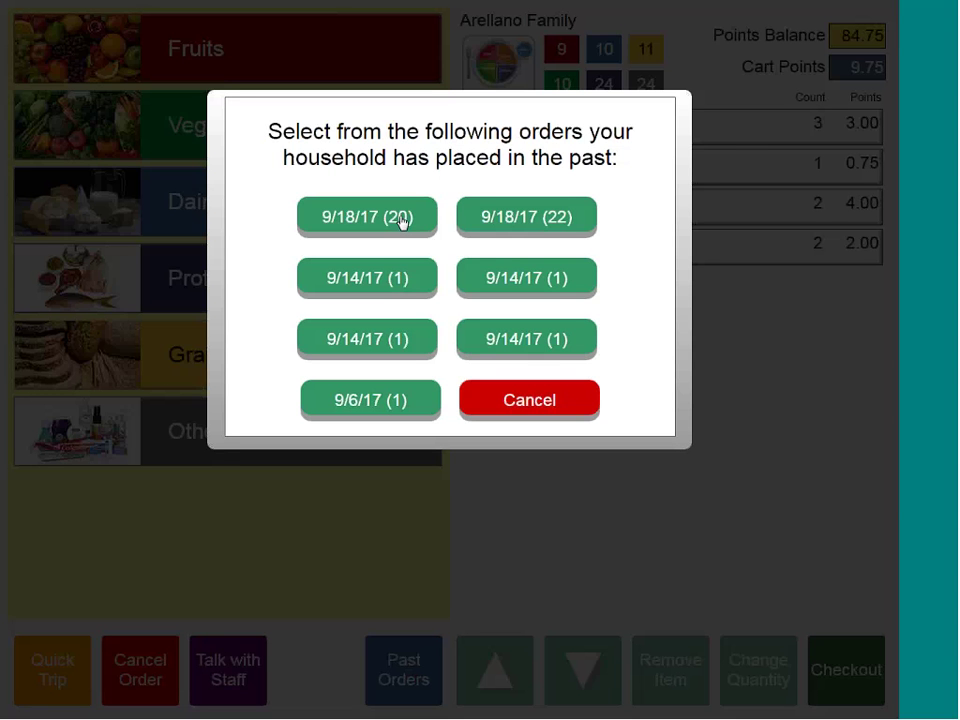
pyautogui.click(383, 281)
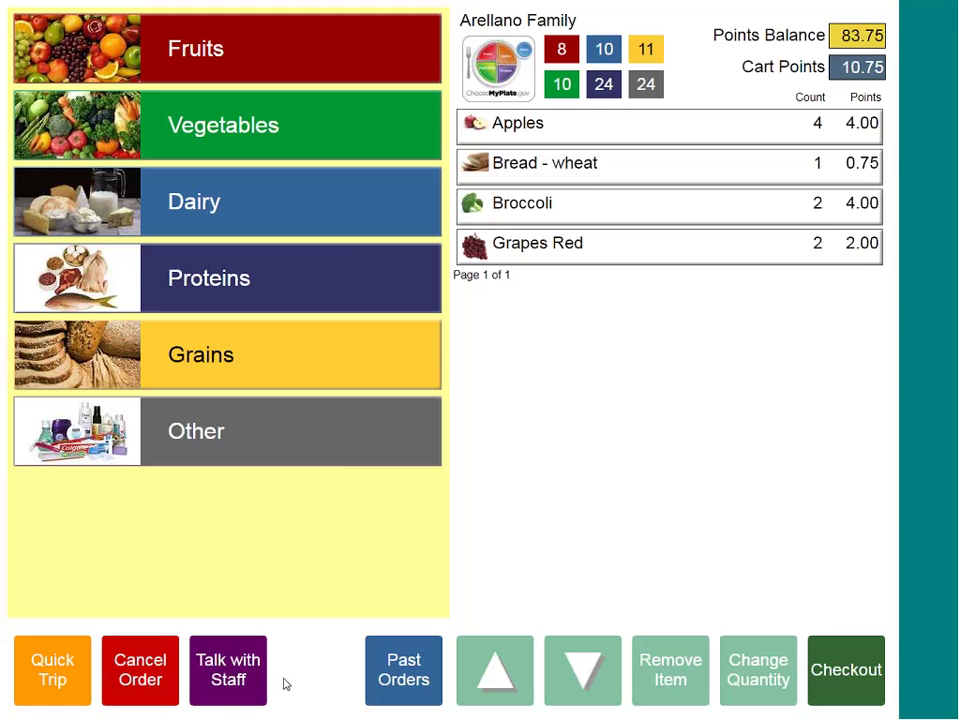
# Add the items from the 9/18/17 (20) past order and review both pages of the cart
pyautogui.click(386, 682)
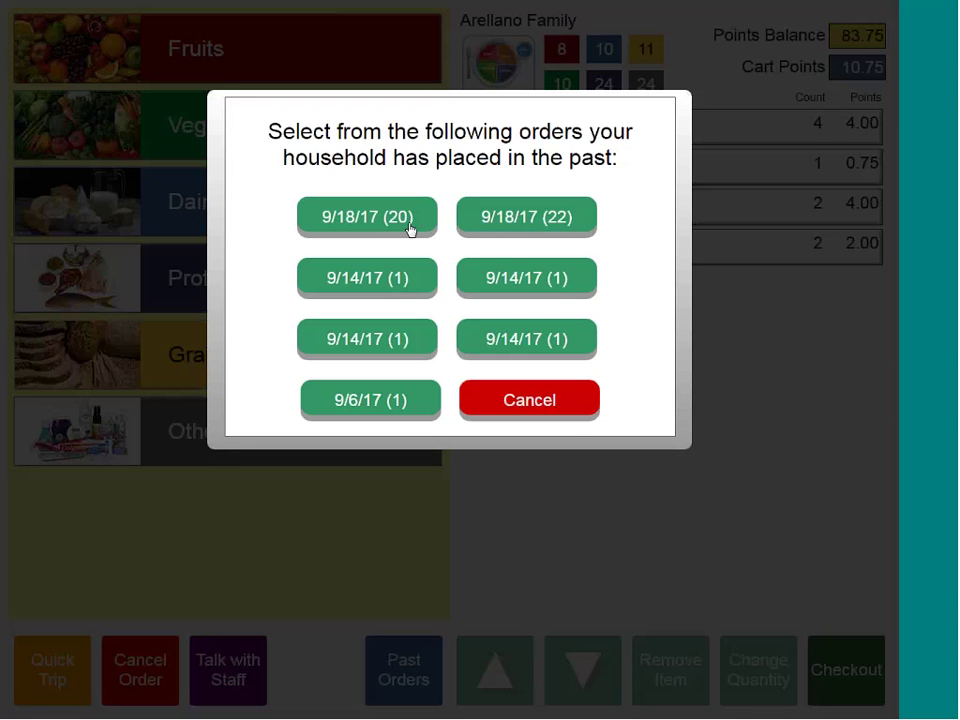
pyautogui.click(409, 229)
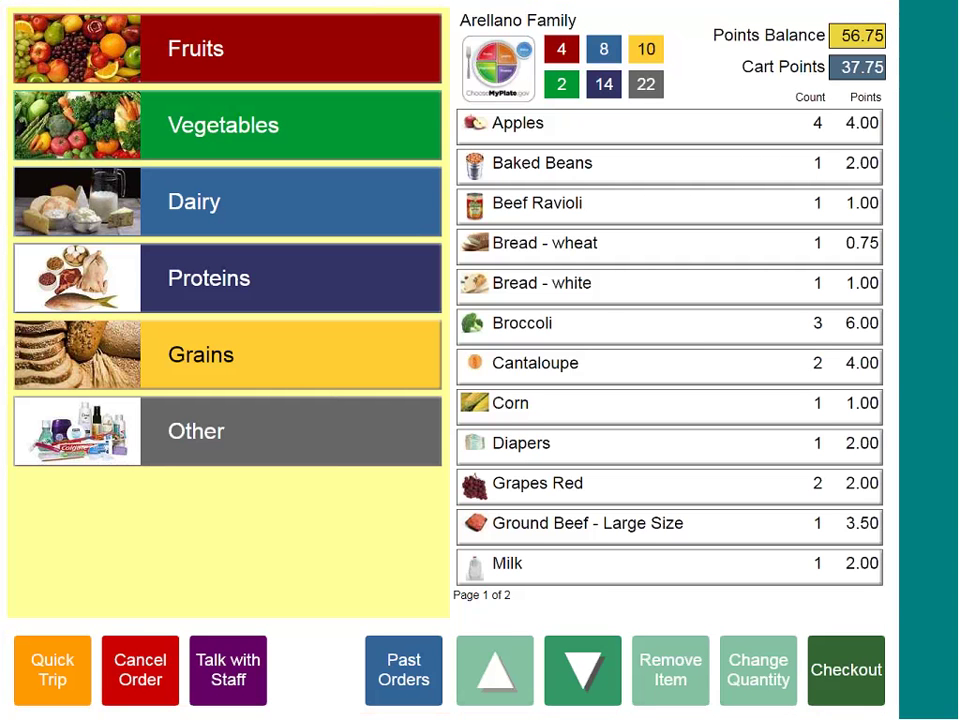
pyautogui.click(612, 690)
pyautogui.click(605, 690)
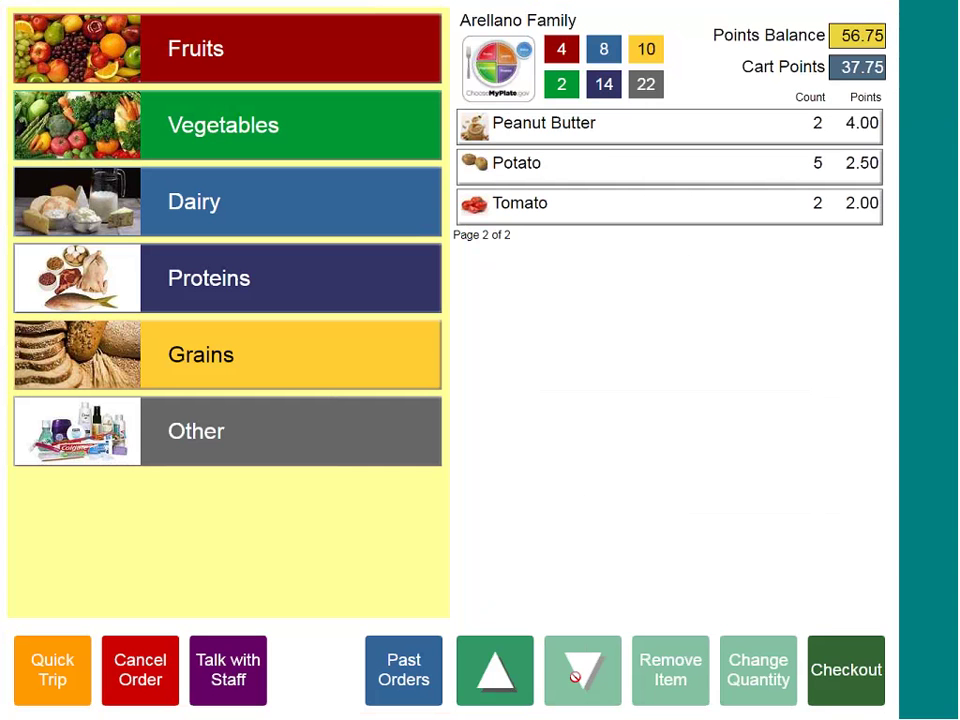
pyautogui.click(497, 675)
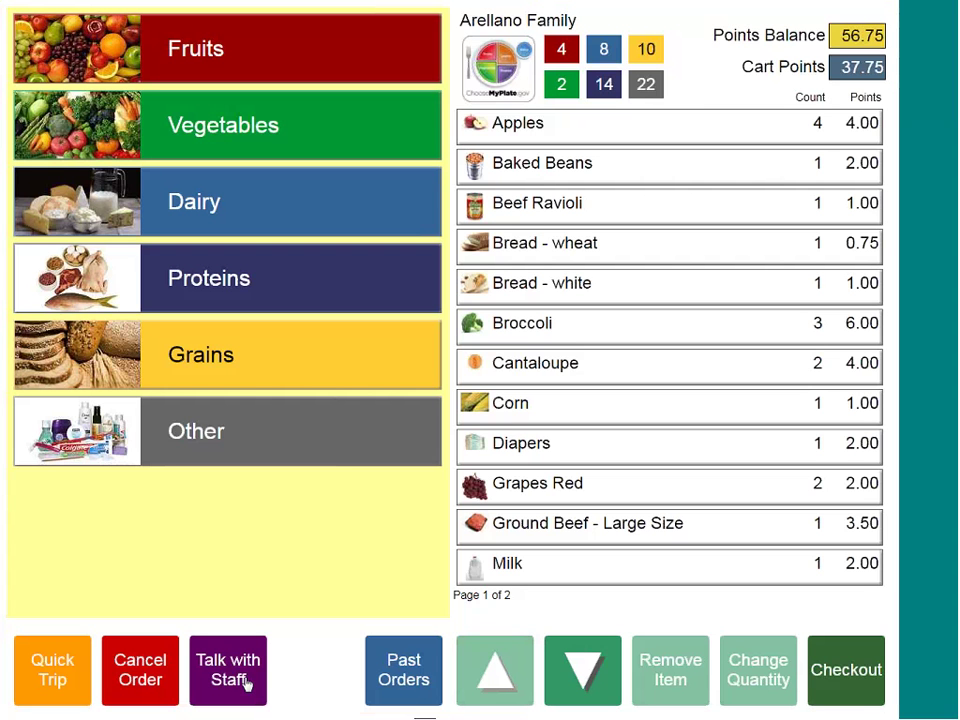
# Add the Staples Quick Trip shopping list to the cart and review both cart pages
pyautogui.click(38, 678)
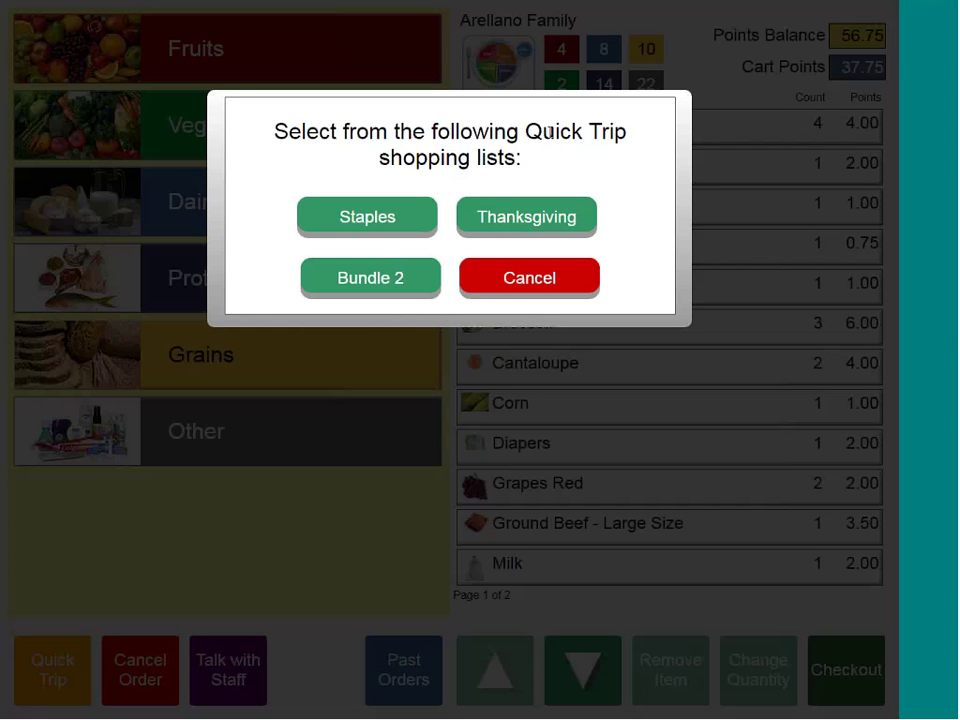
pyautogui.click(386, 220)
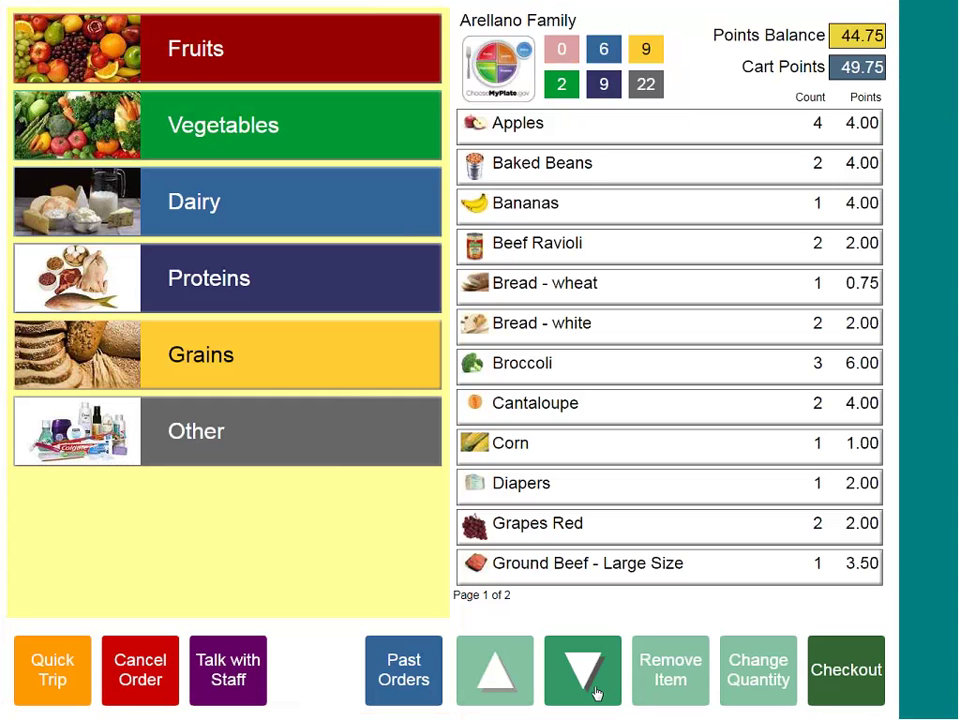
pyautogui.click(596, 693)
pyautogui.click(493, 681)
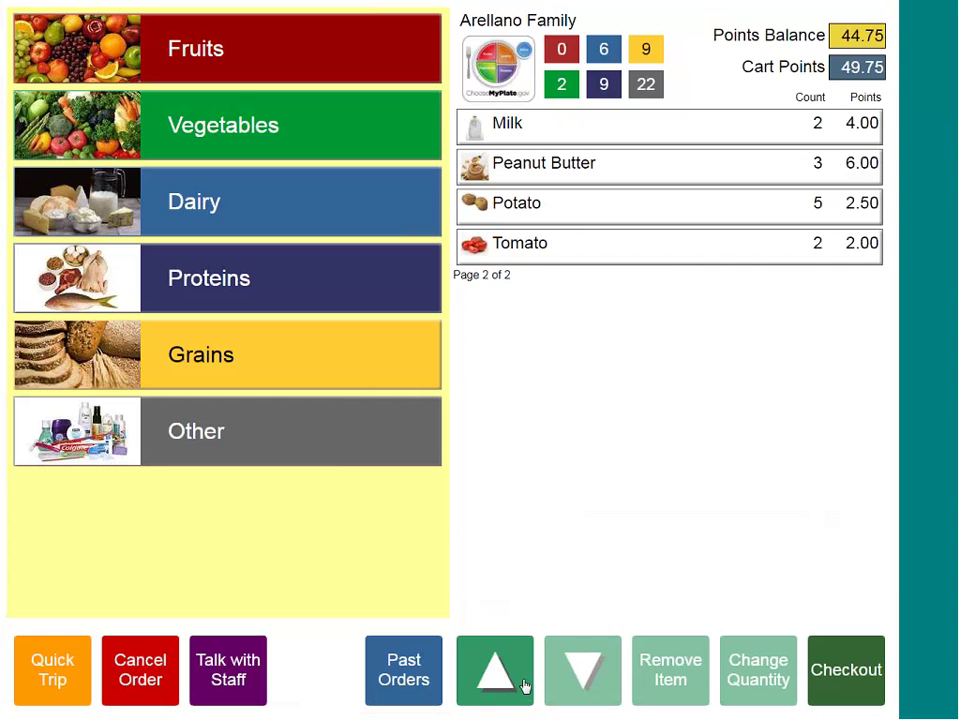
pyautogui.click(509, 682)
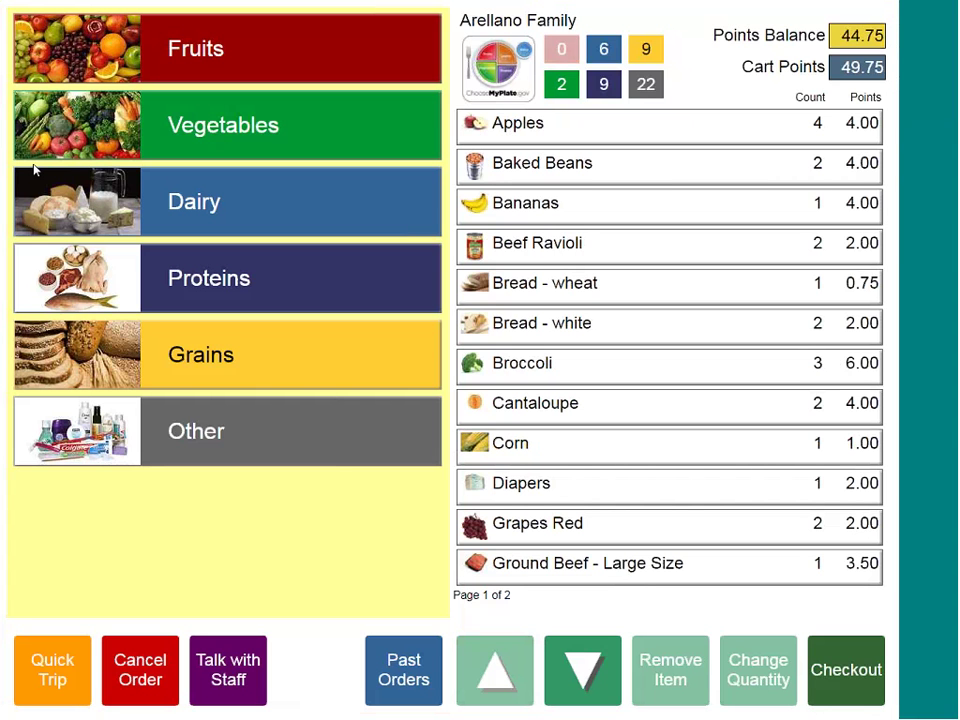
# Browse the first two pages of the Vegetables category and return to the food category list
pyautogui.click(58, 130)
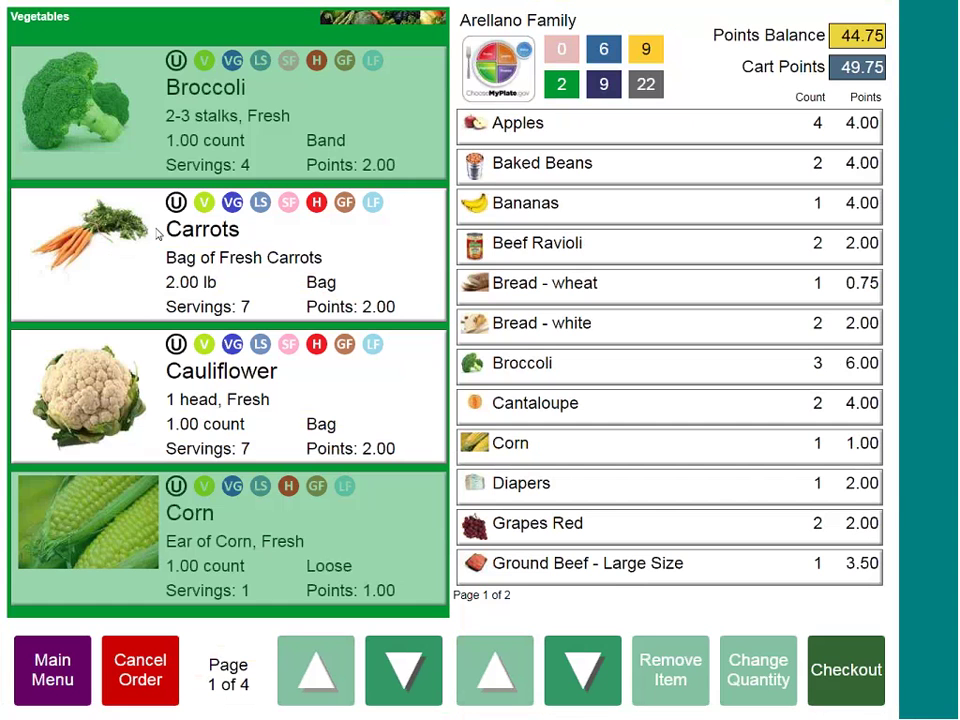
pyautogui.click(413, 684)
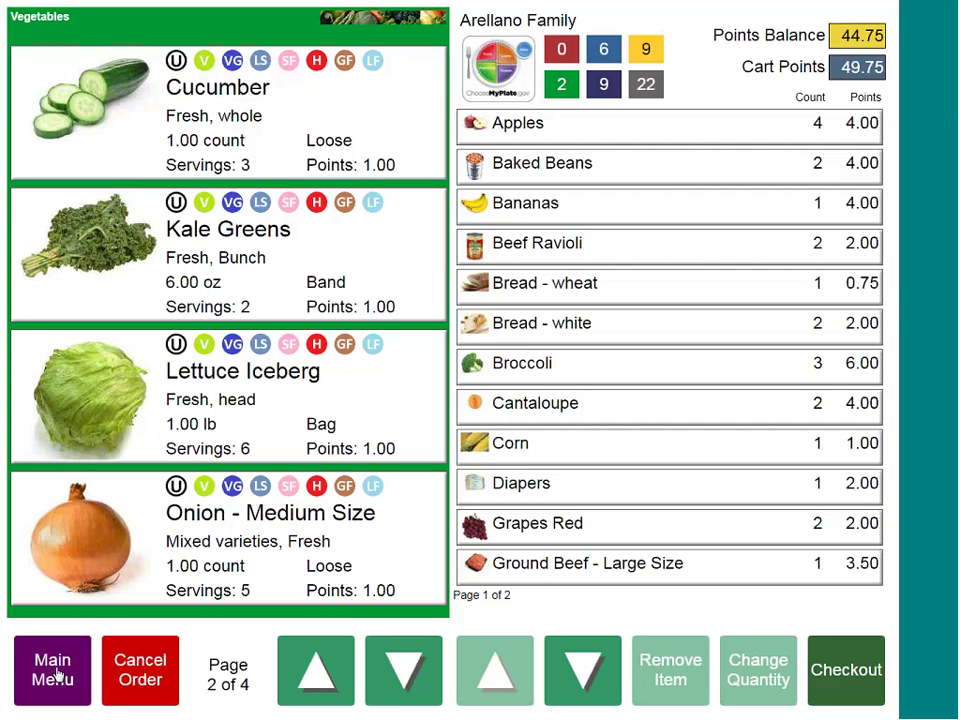
pyautogui.click(53, 670)
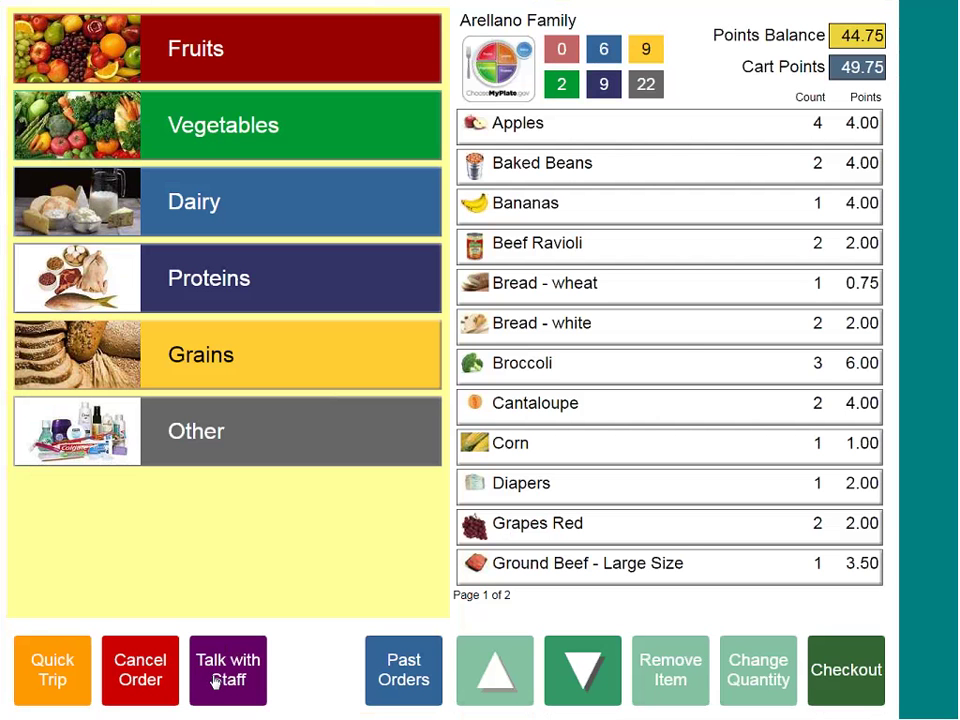
# Open the form for describing a request to staff and close it without submitting anything
pyautogui.click(214, 681)
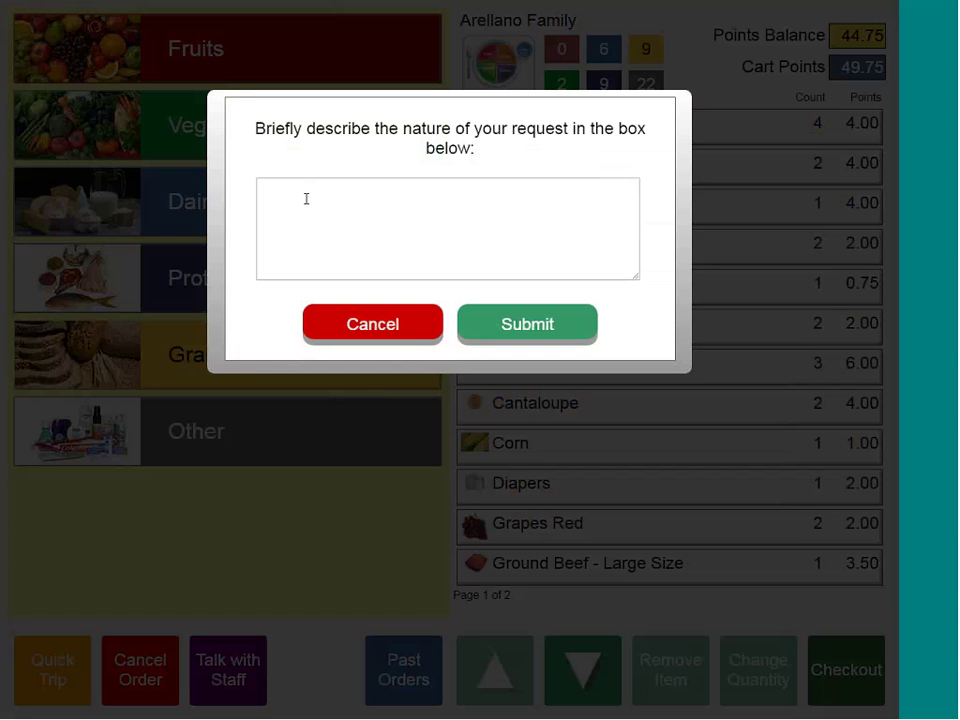
pyautogui.click(414, 321)
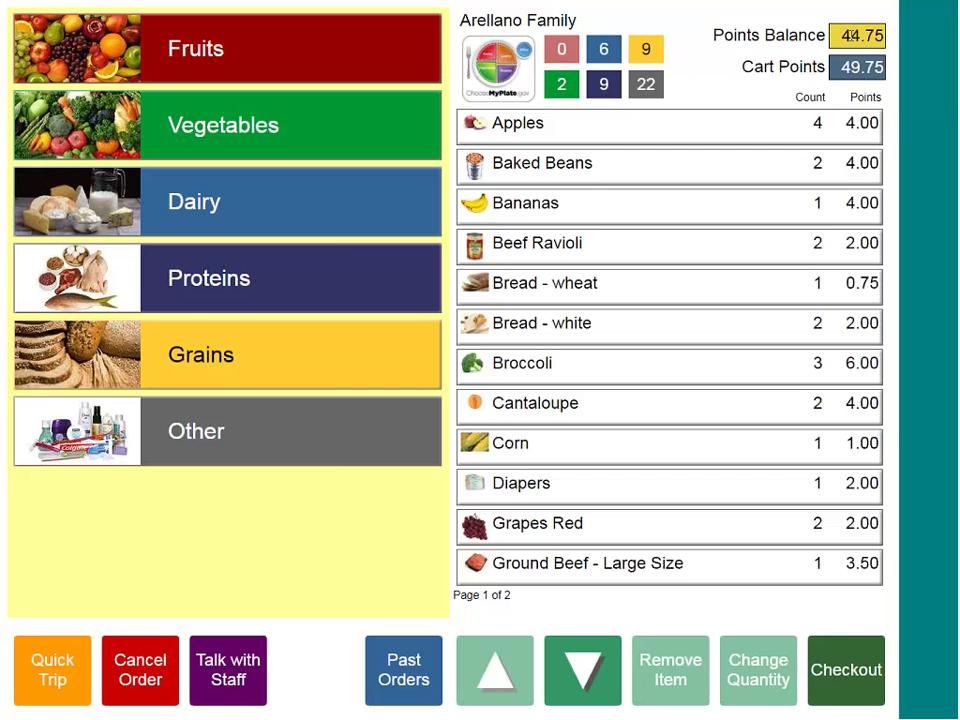
# Check out the cart with immediate pickup as the pickup time
pyautogui.click(845, 672)
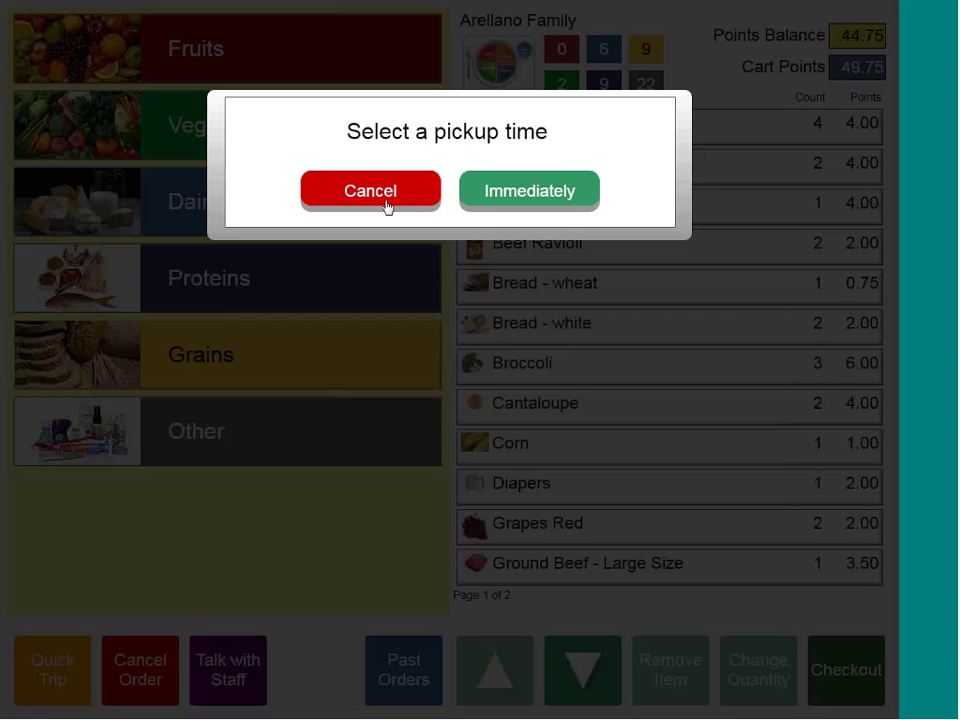
pyautogui.click(504, 196)
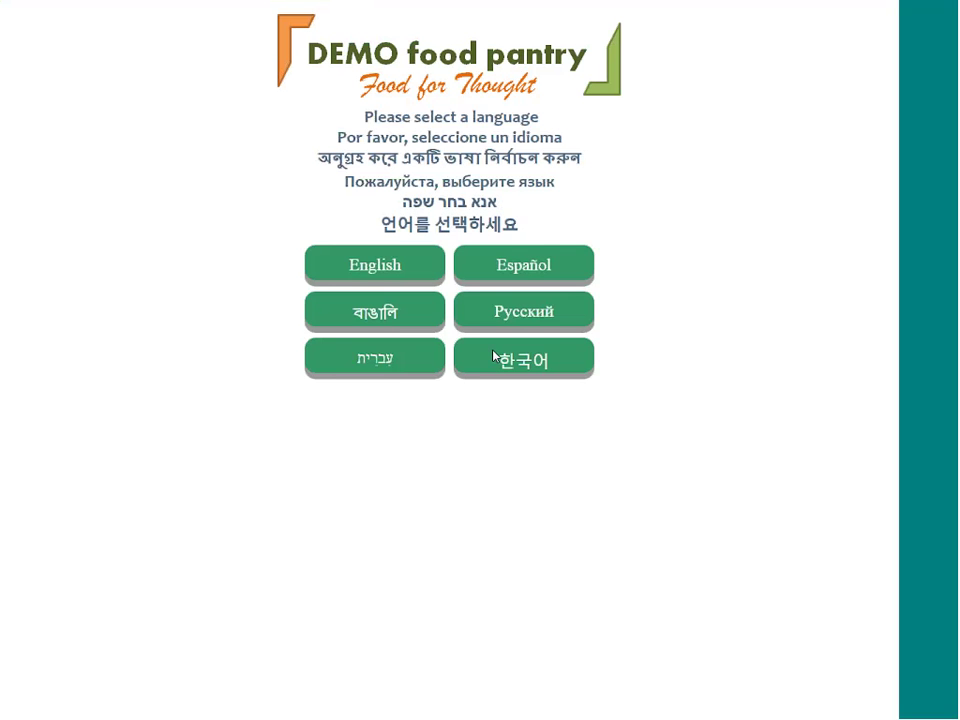
# Switch to the SmartChoice administration application and open the details of the newest order in the Order Dashboard
pyautogui.hotkey('alt', 'Tab')
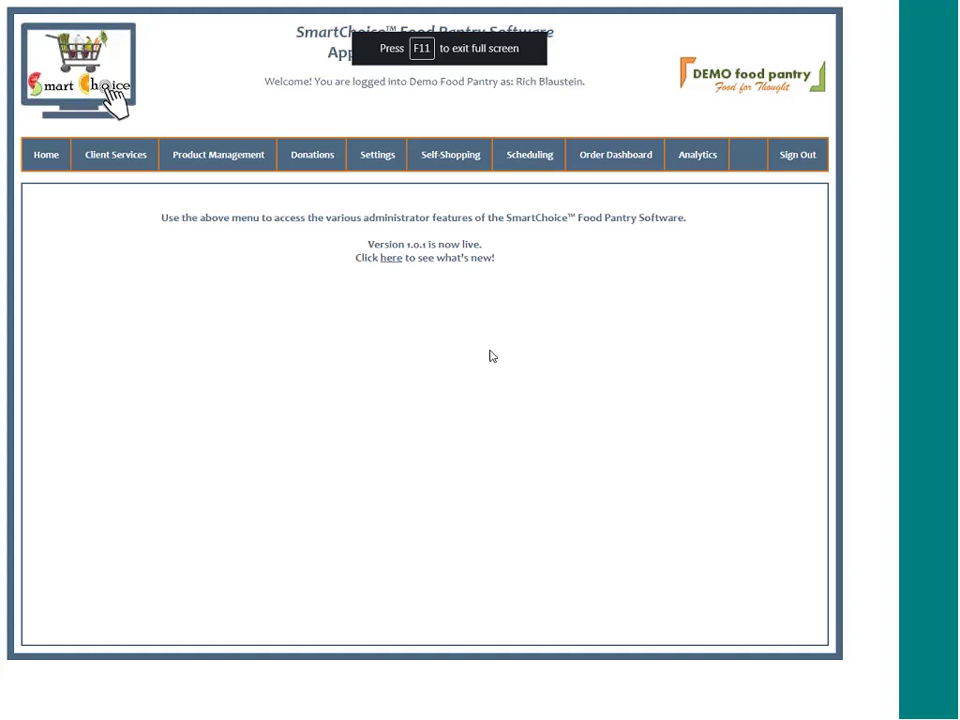
pyautogui.click(634, 158)
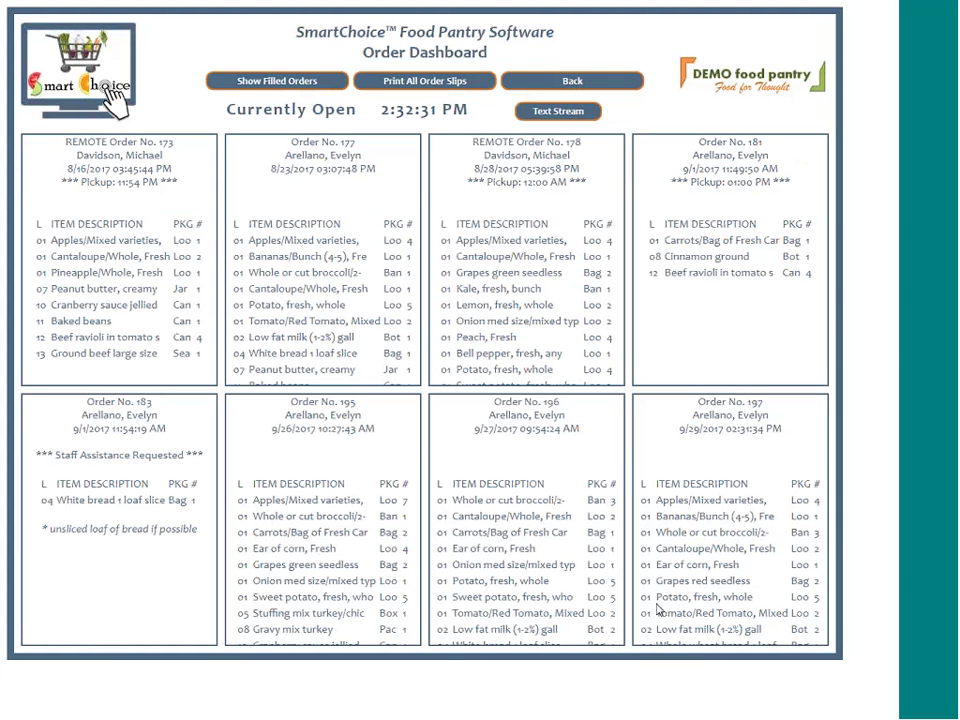
pyautogui.click(676, 484)
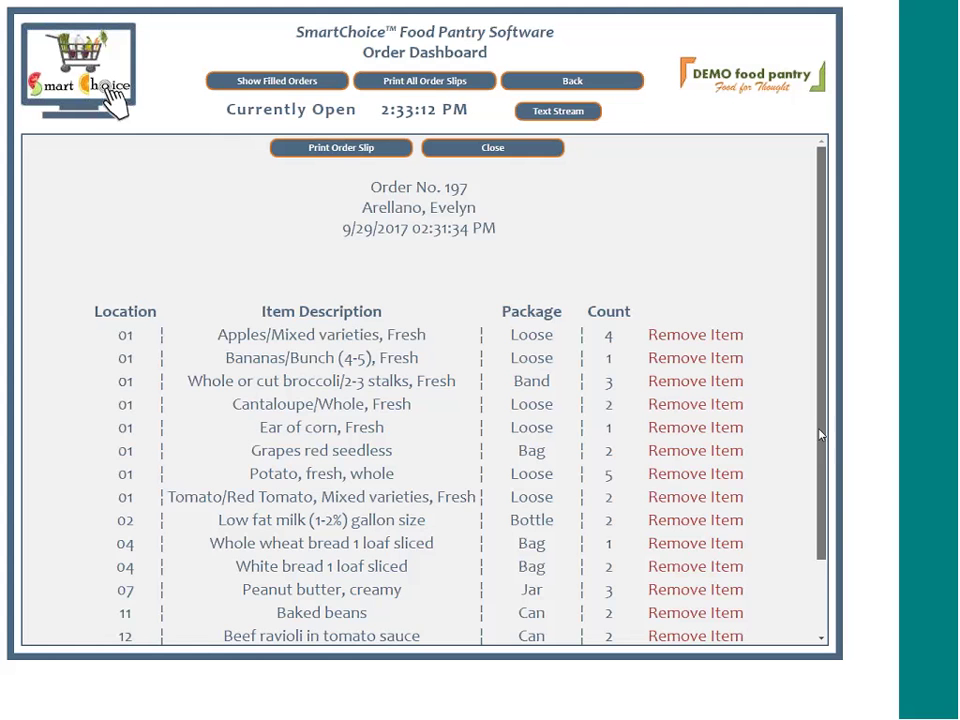
# Review the order's item list down to its cancellation option, then close it and return to the administration home page
pyautogui.moveTo(824, 466); pyautogui.dragTo(823, 529)
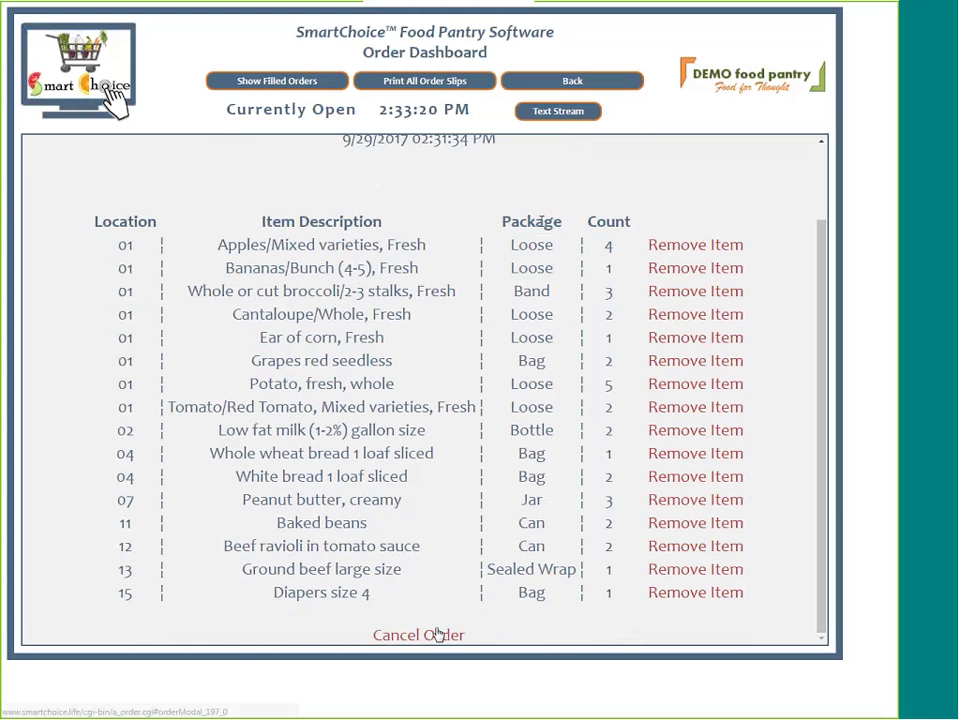
pyautogui.scroll(2, 825, 154)
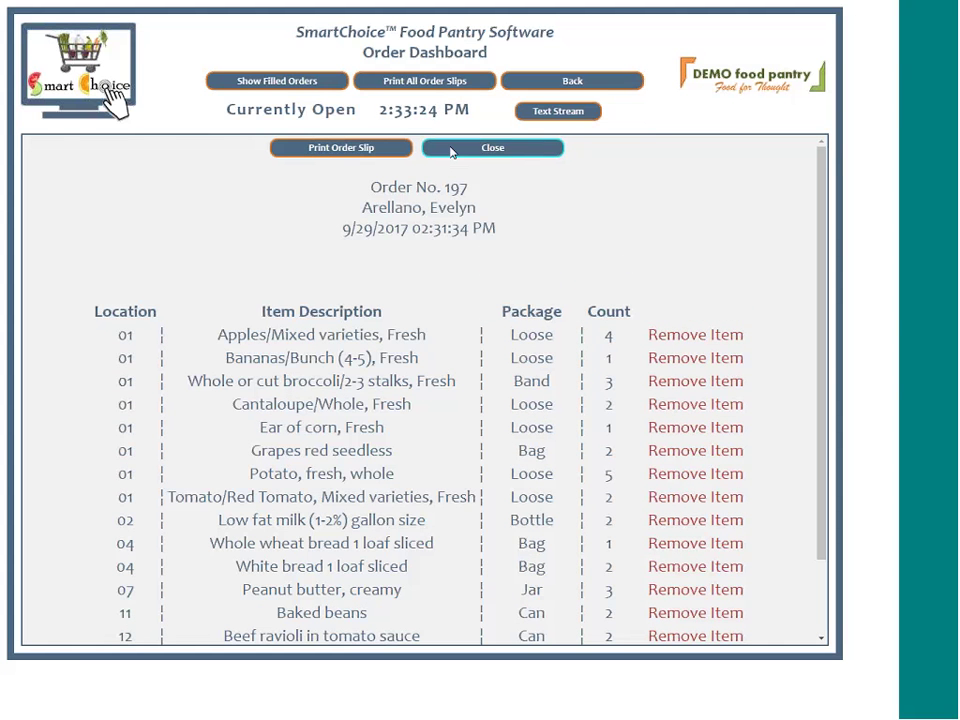
pyautogui.click(450, 152)
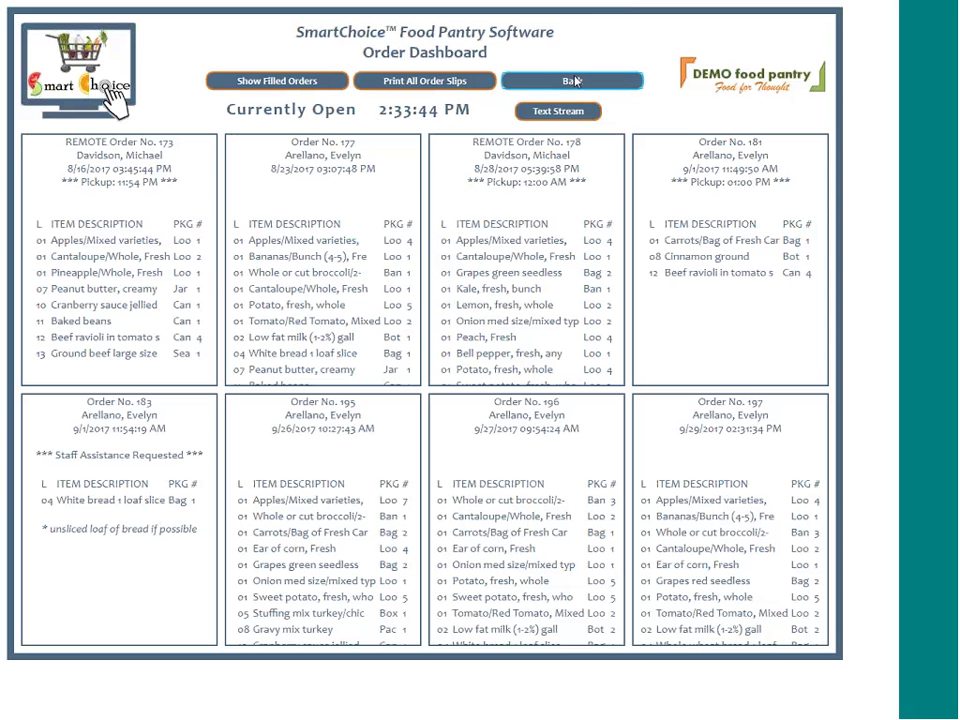
pyautogui.click(572, 80)
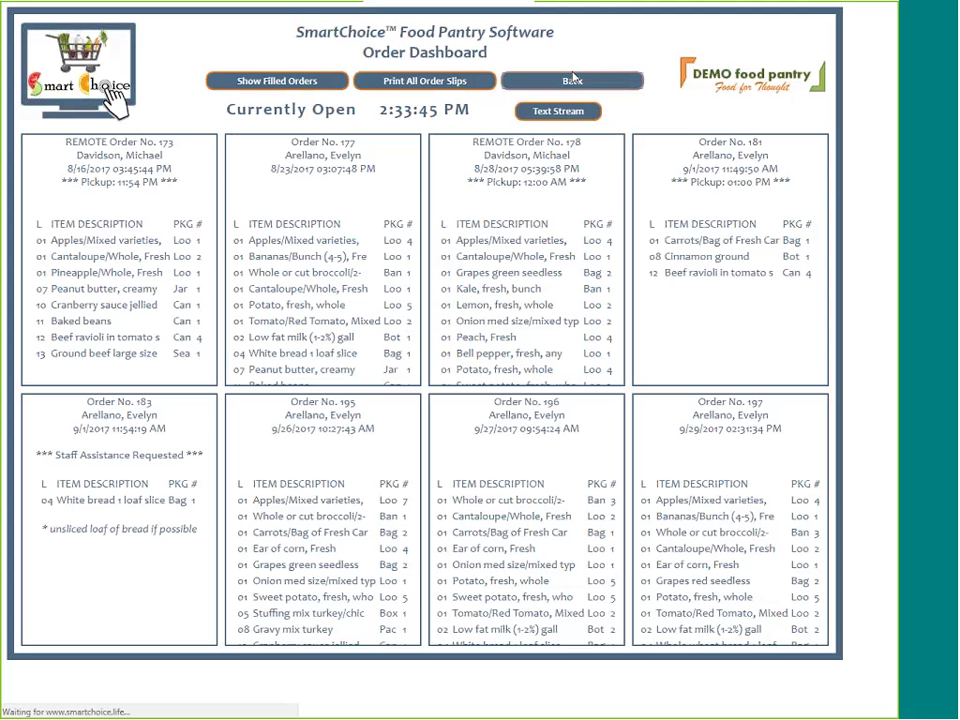
# Open the Stockroom Manager and go to the Apples product record
pyautogui.moveTo(185, 157)
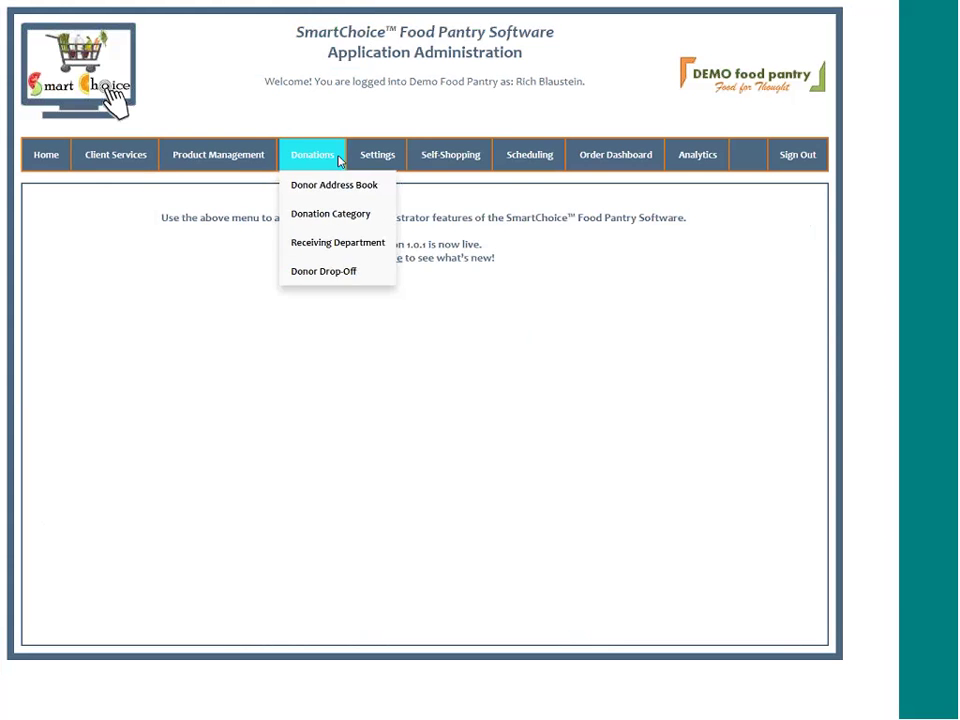
pyautogui.moveTo(363, 157)
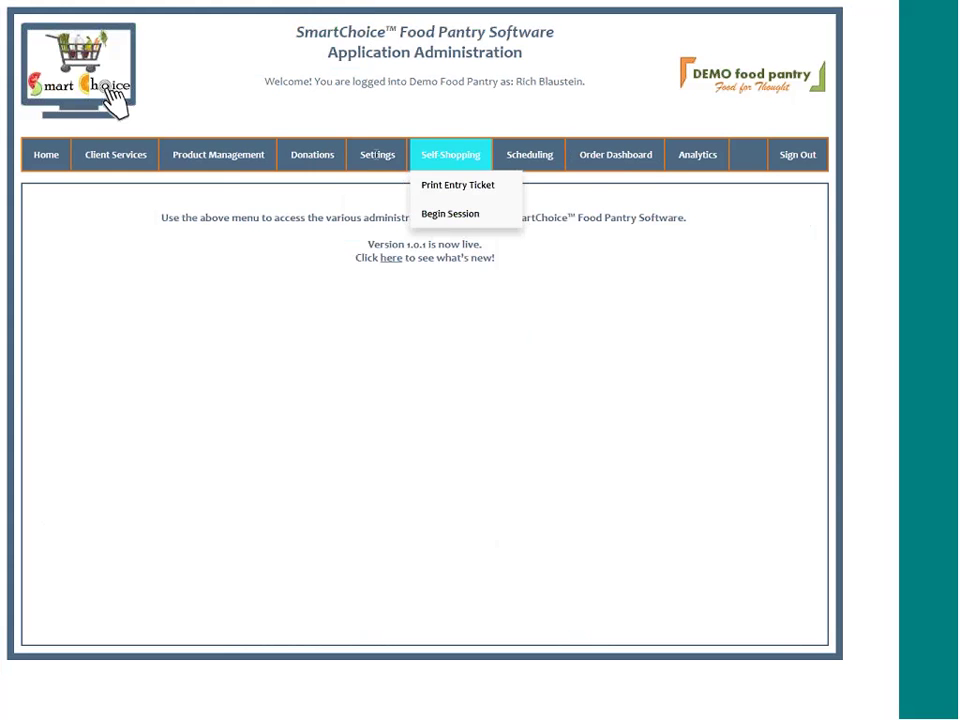
pyautogui.moveTo(215, 156)
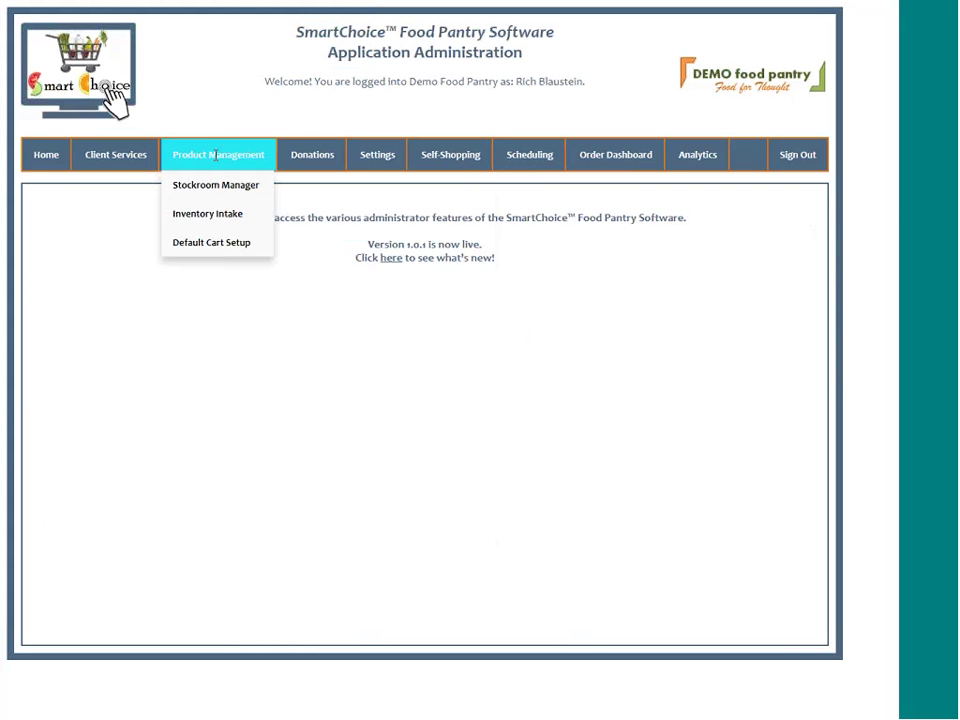
pyautogui.click(213, 184)
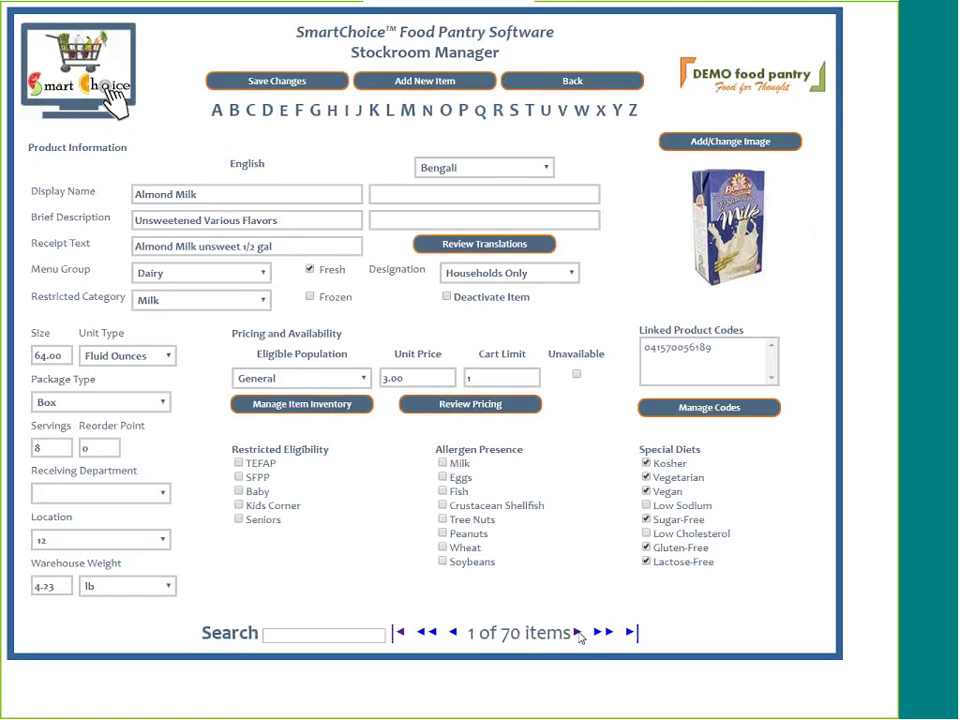
pyautogui.click(579, 633)
pyautogui.click(579, 633)
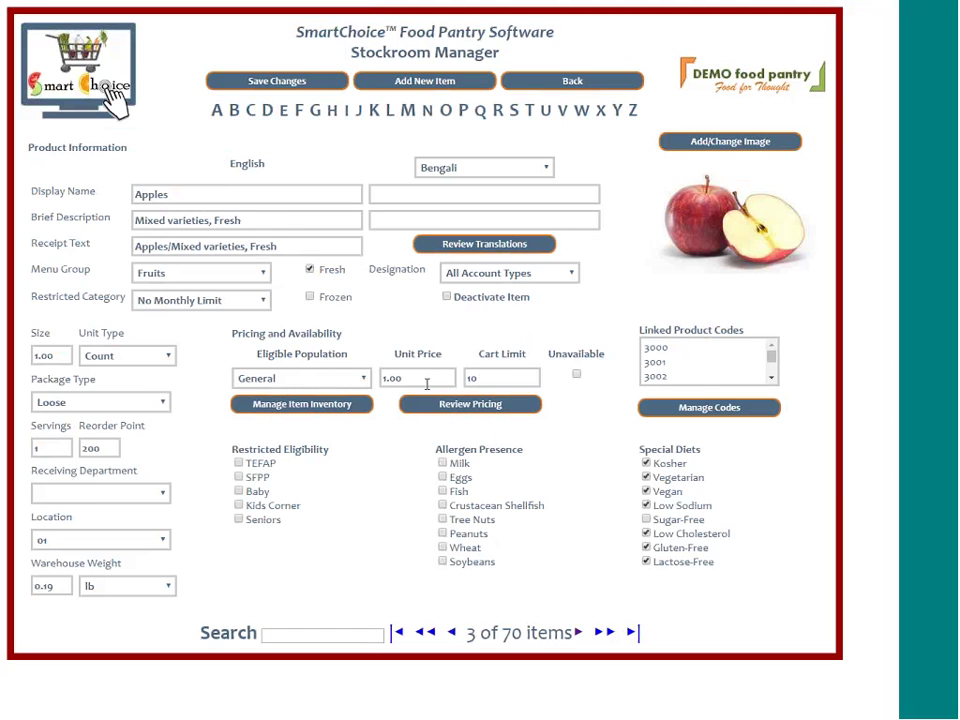
# Look over the package type and translation language choices for Apples without changing them, and return to the administration home page
pyautogui.click(47, 402)
pyautogui.click(47, 403)
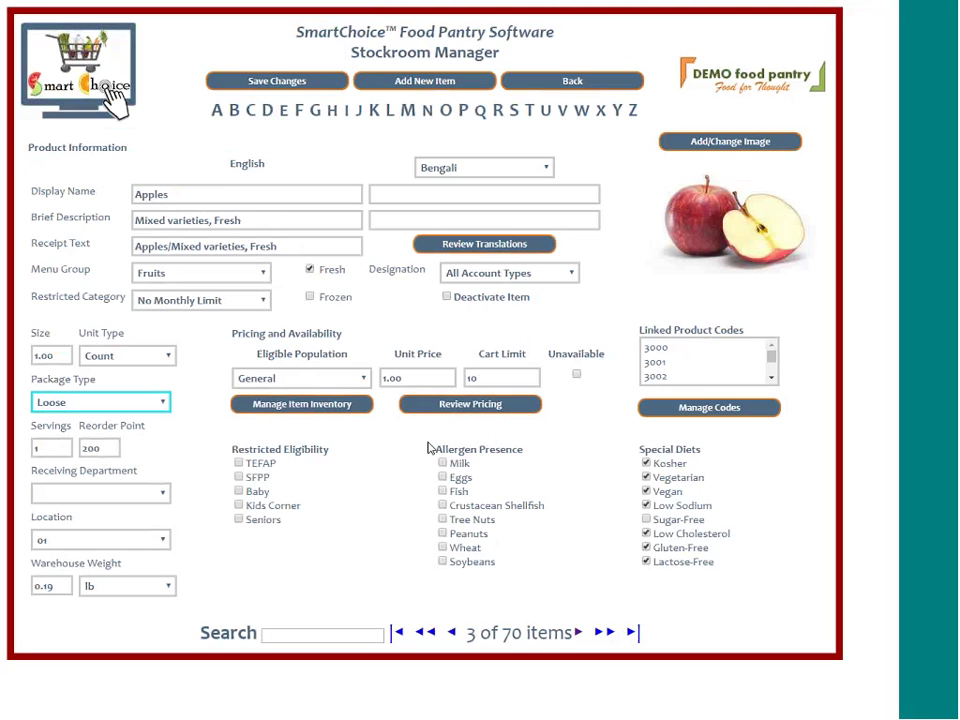
pyautogui.click(546, 168)
pyautogui.click(547, 176)
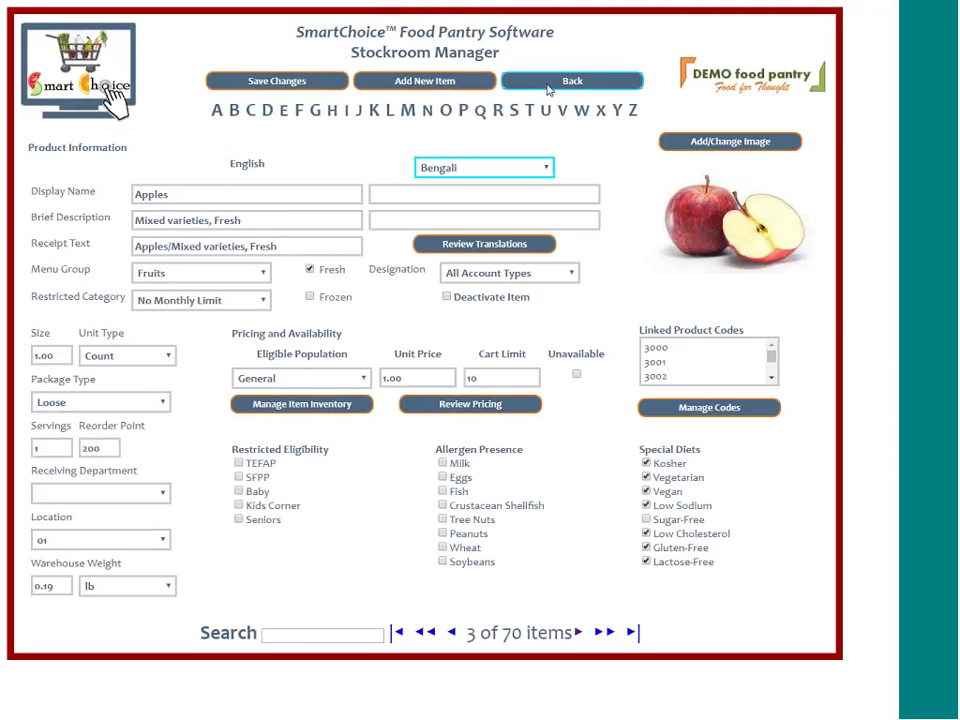
pyautogui.click(546, 82)
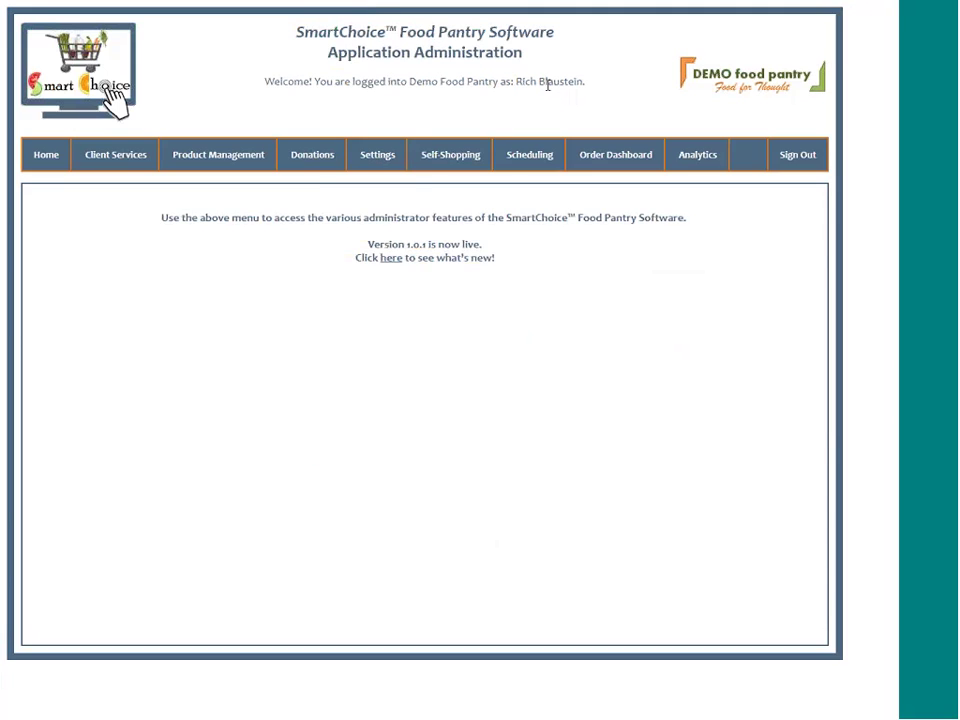